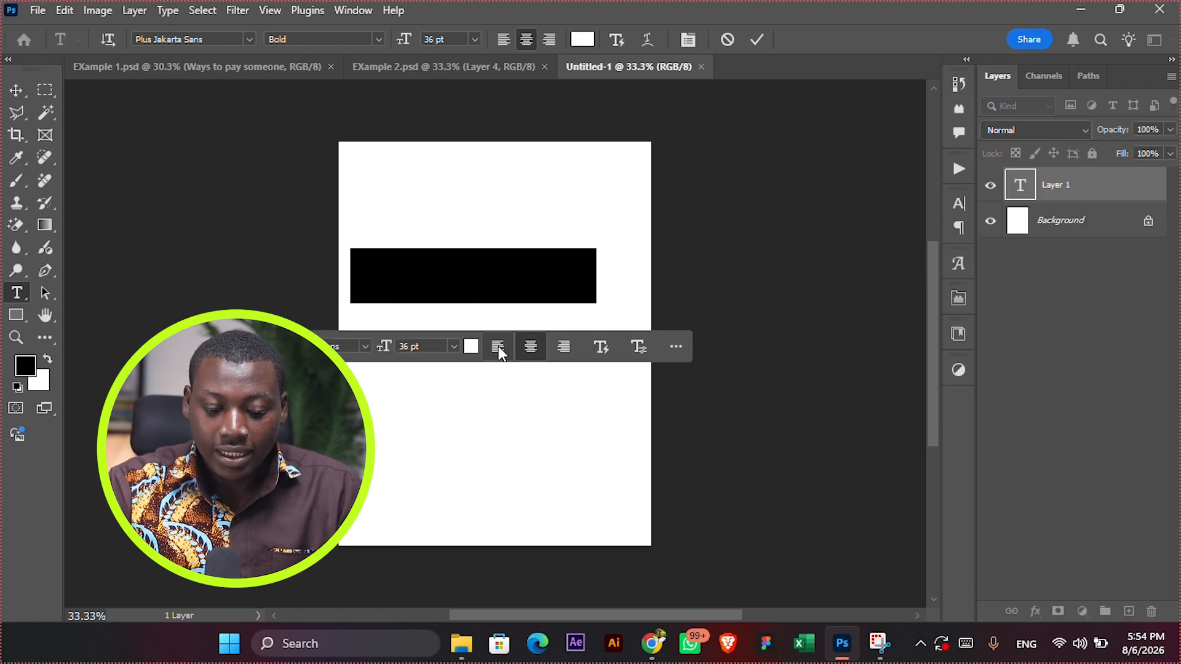
Set the placeholder text's color to black (#000000) and replace the text with "6"
click(471, 347)
drag(778, 448, 724, 542)
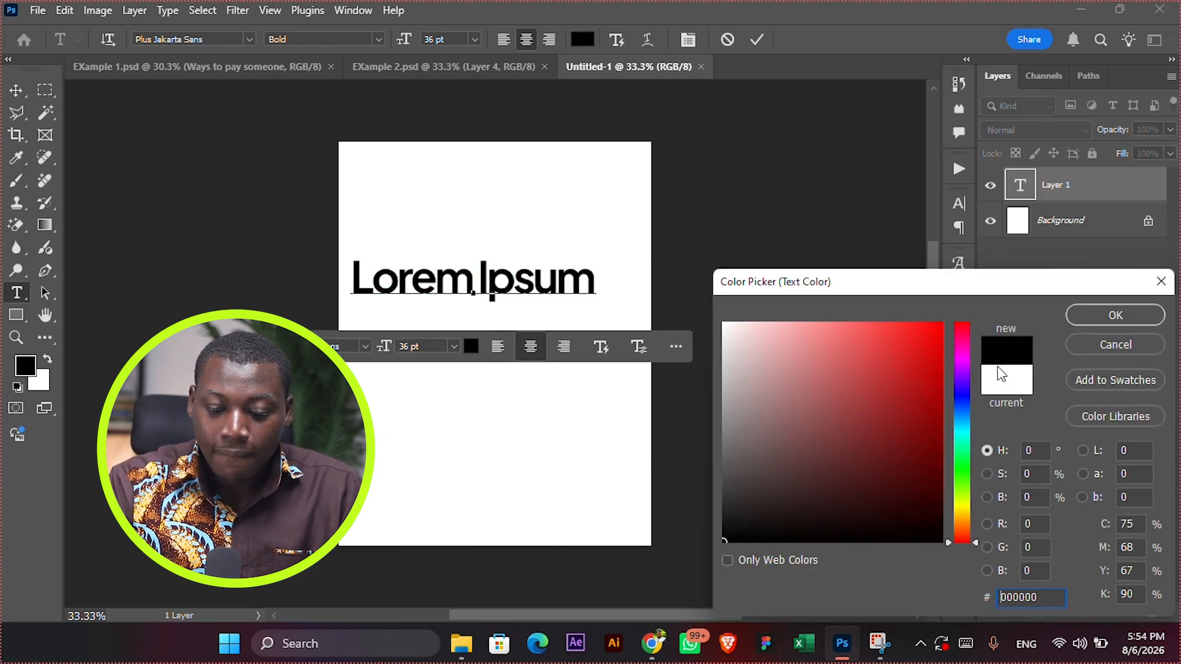
click(1116, 315)
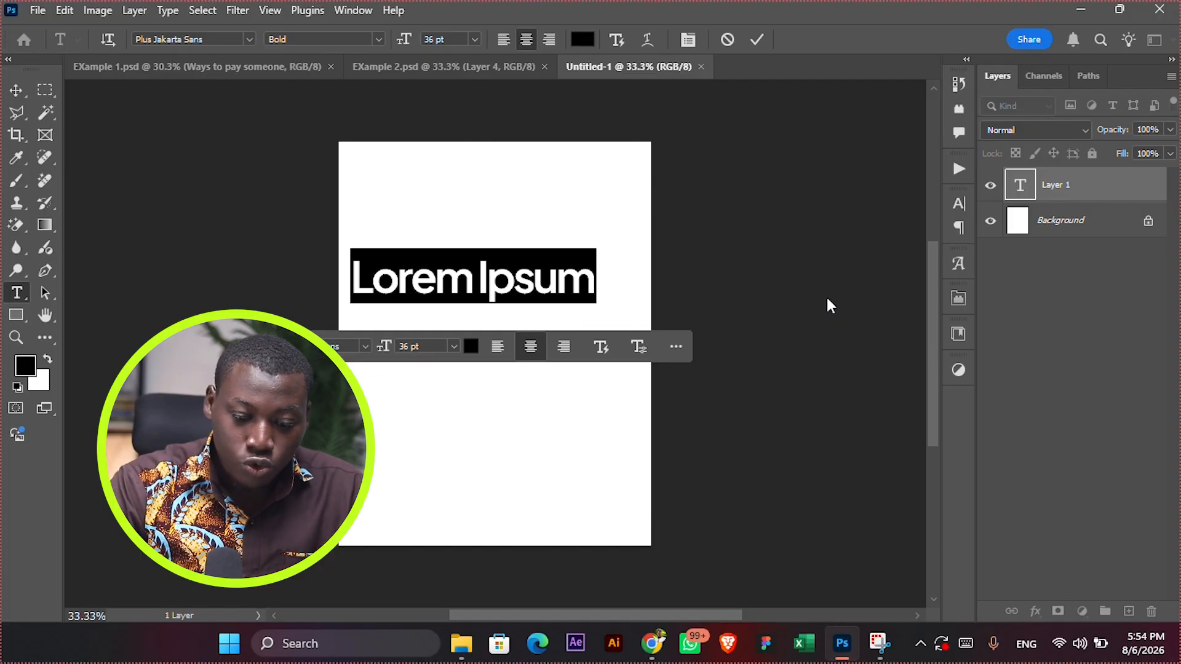
text(6)
click(757, 39)
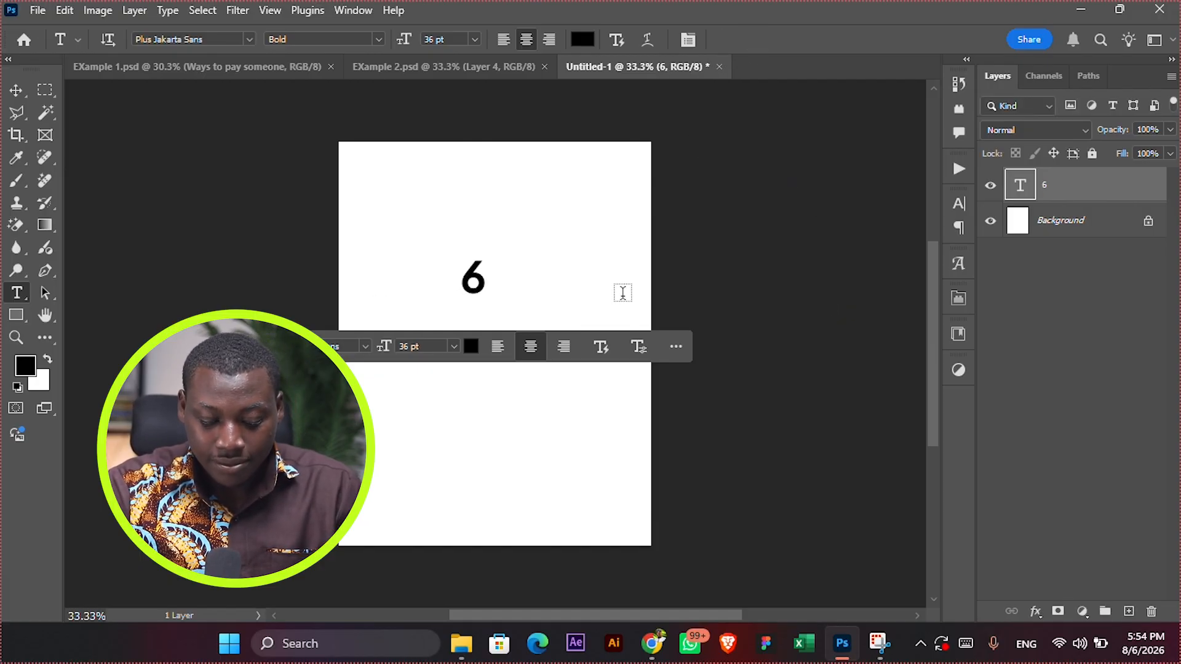
Scale the "6" up proportionally to about 276 pt so that it fits as a large numeral on the canvas
key(v)
key(ctrl+t)
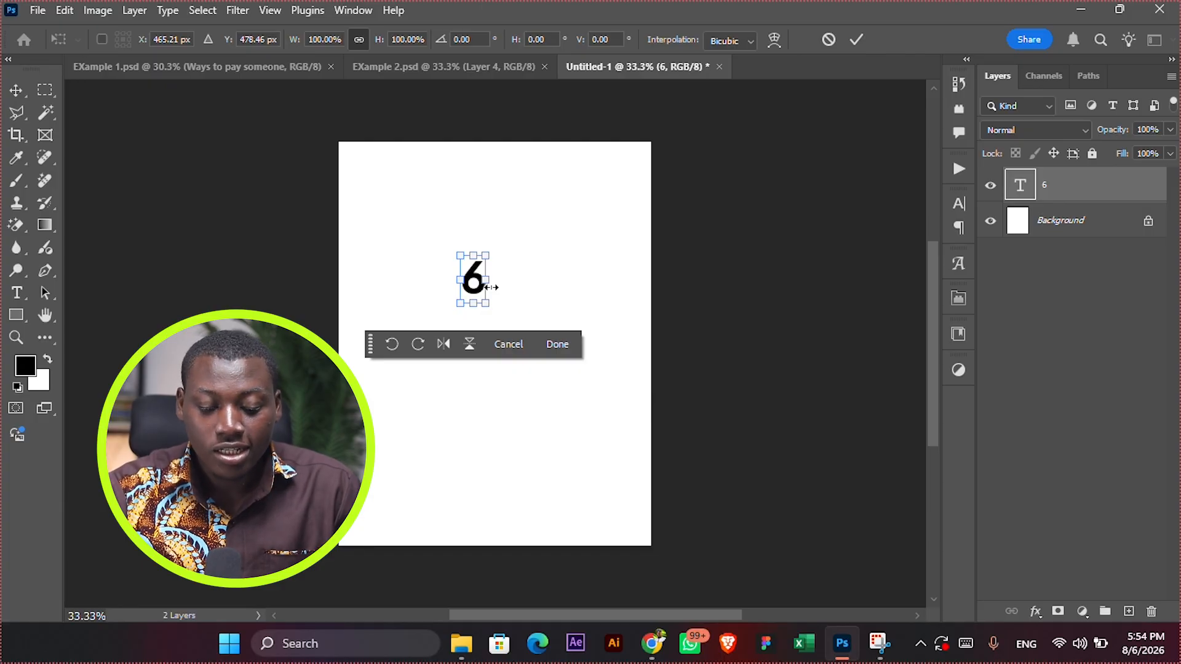
click(829, 39)
key(ctrl+t)
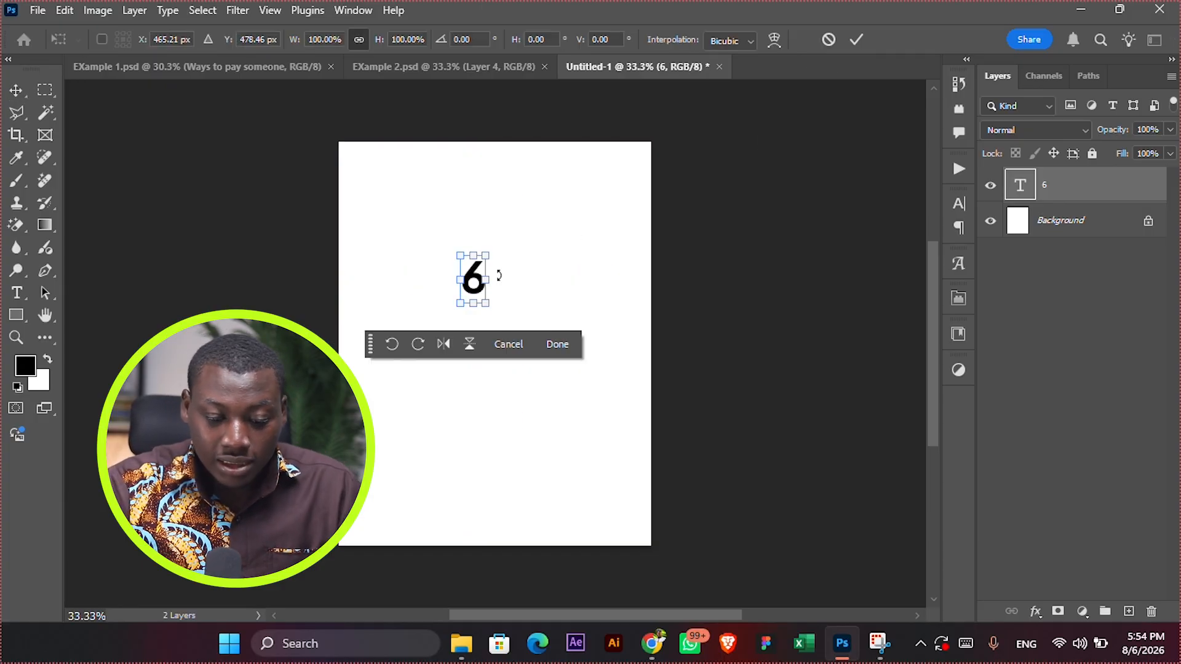
drag(487, 280, 642, 289)
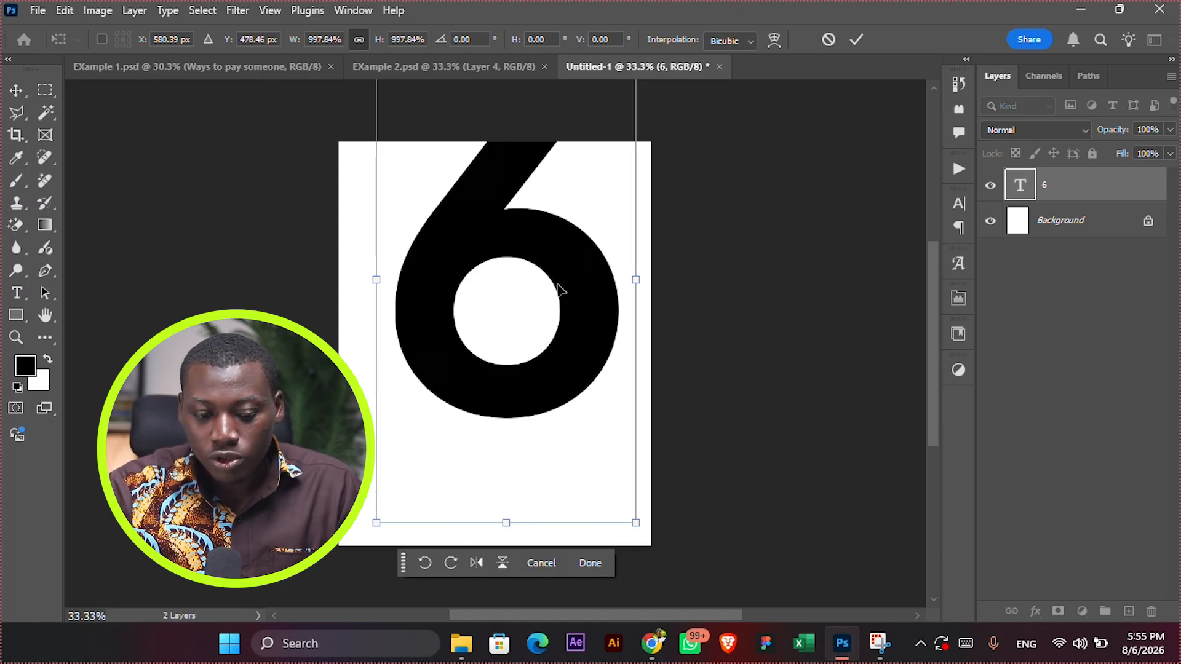
drag(454, 317, 492, 346)
drag(617, 120, 598, 150)
key(Return)
Center the large "6" horizontally on the canvas and clear the selection
key(ctrl+a)
click(394, 41)
click(401, 41)
key(ctrl+d)
drag(565, 276, 564, 286)
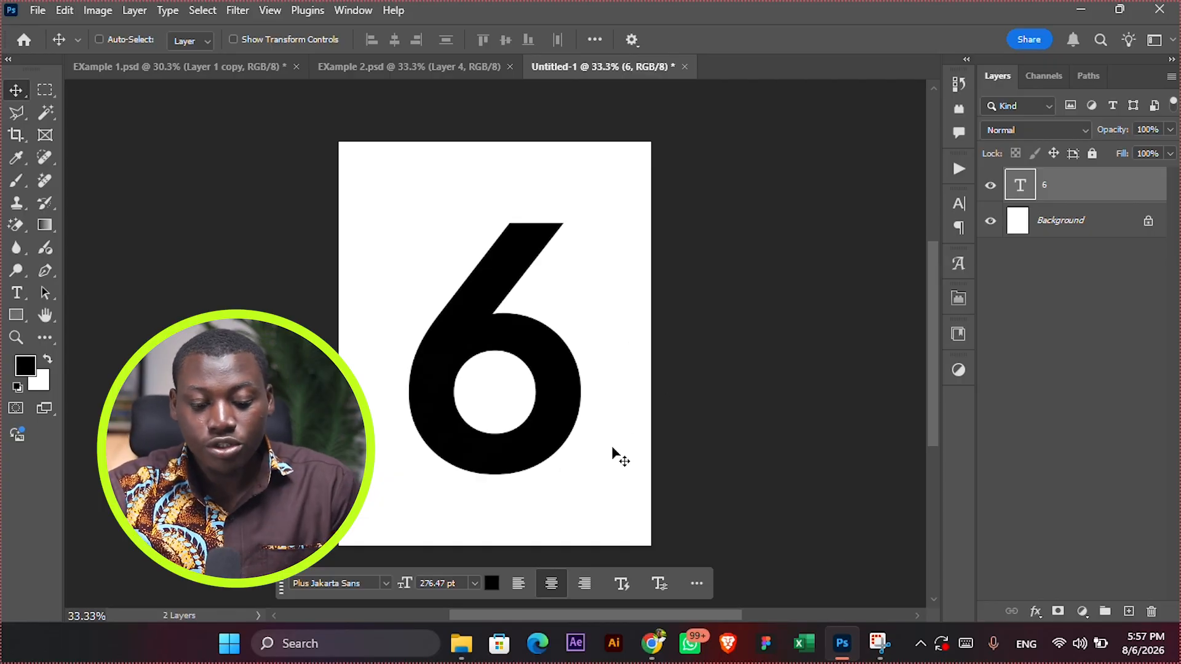
Switch to Pinterest in the browser and search for "Stock image"
click(653, 644)
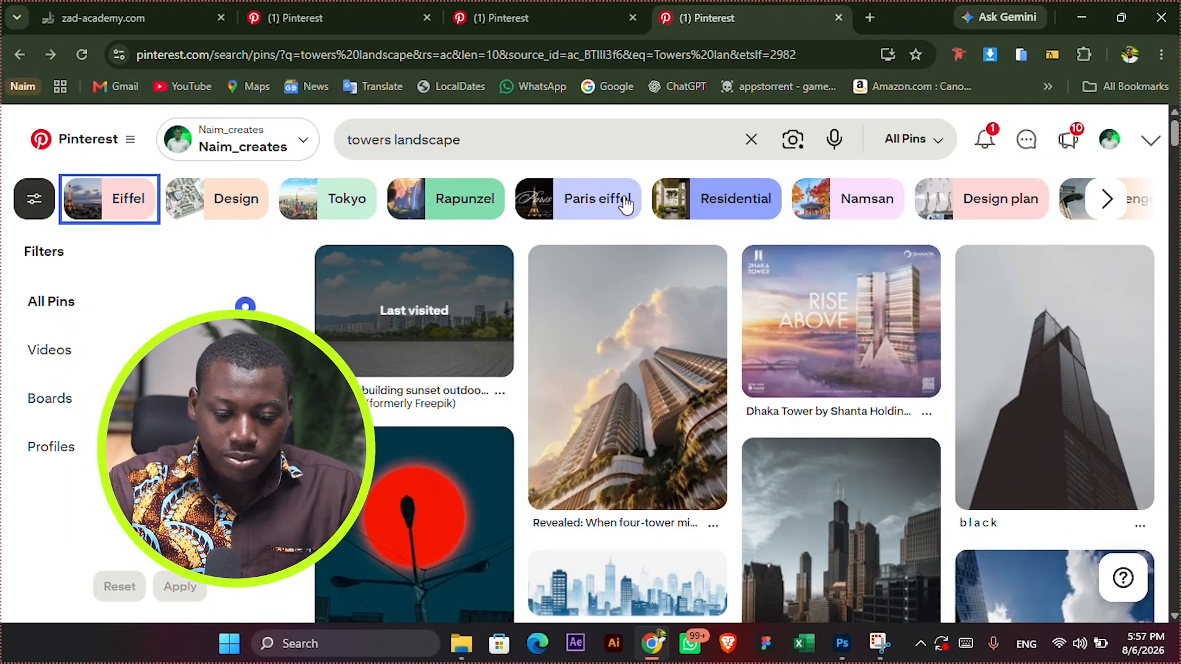
click(611, 142)
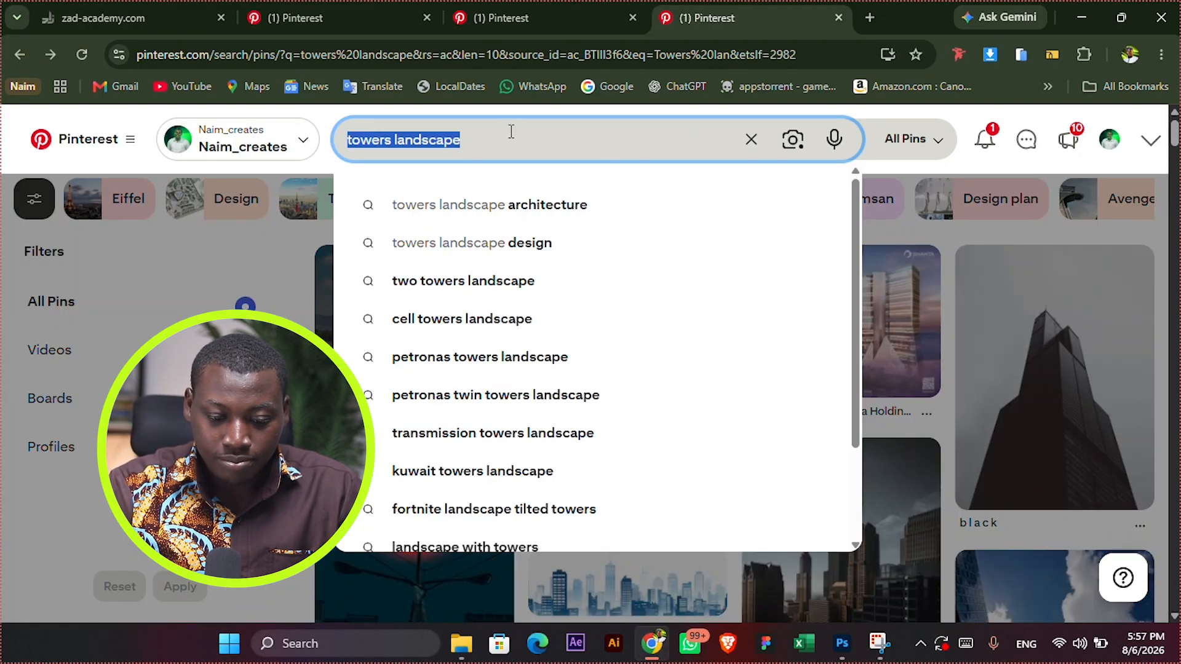
text(Stock image)
key(Return)
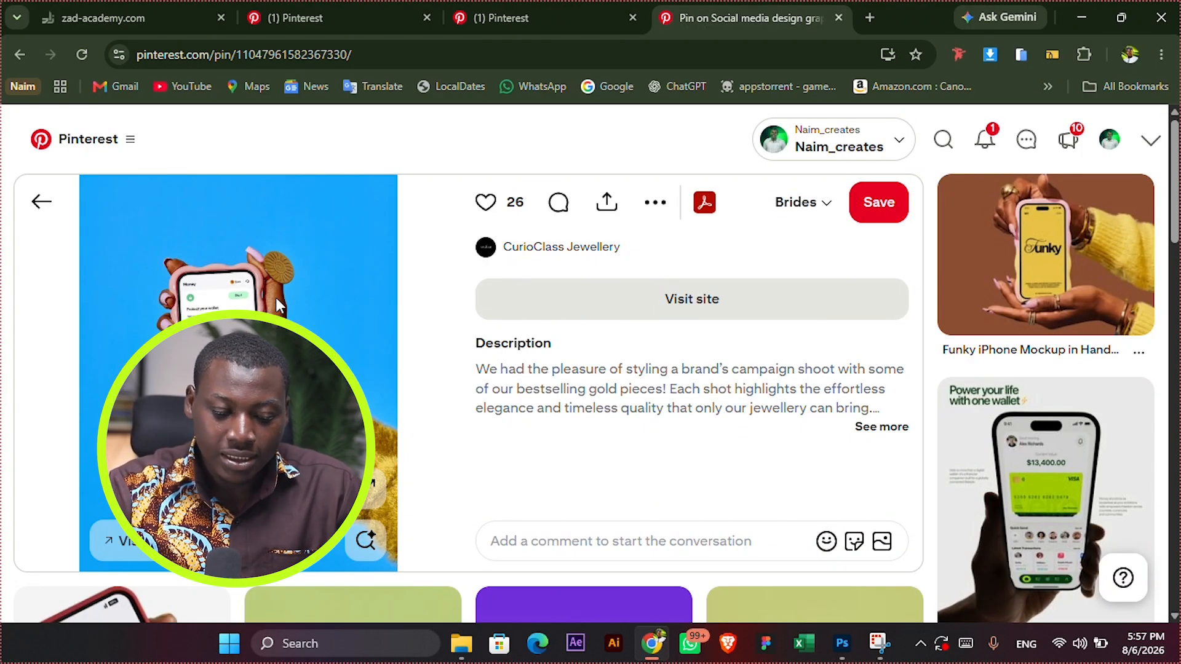
Copy the picture of hands holding a phone on a blue background and paste it into the "6" document in Photoshop
right_click(231, 331)
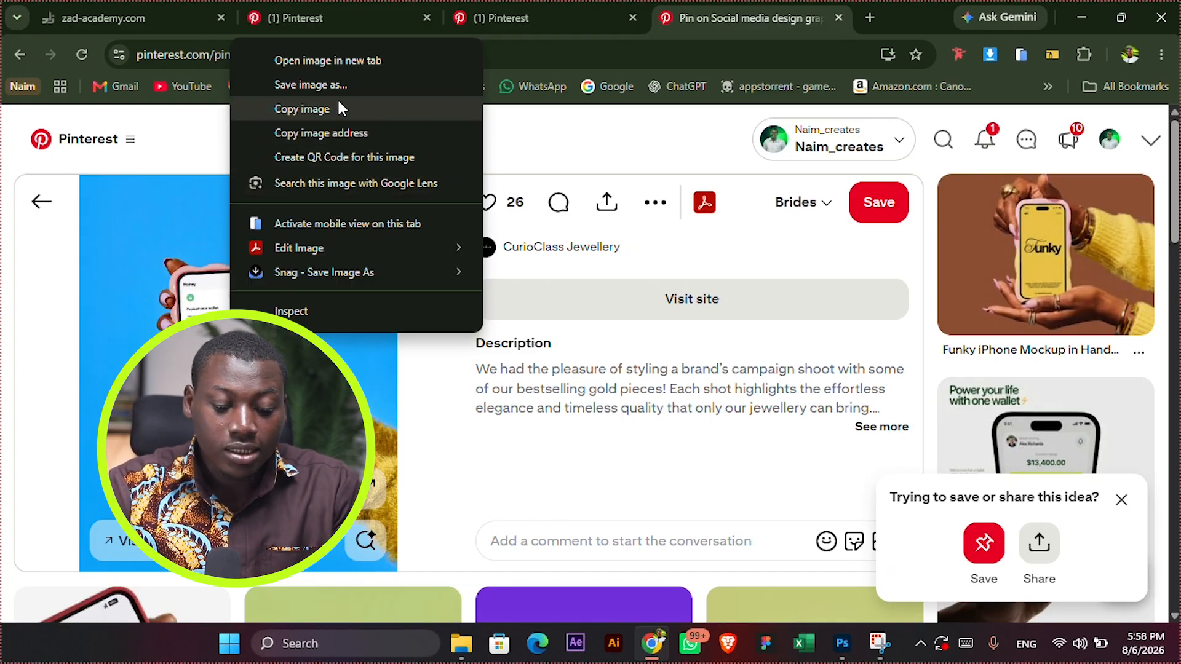
click(302, 109)
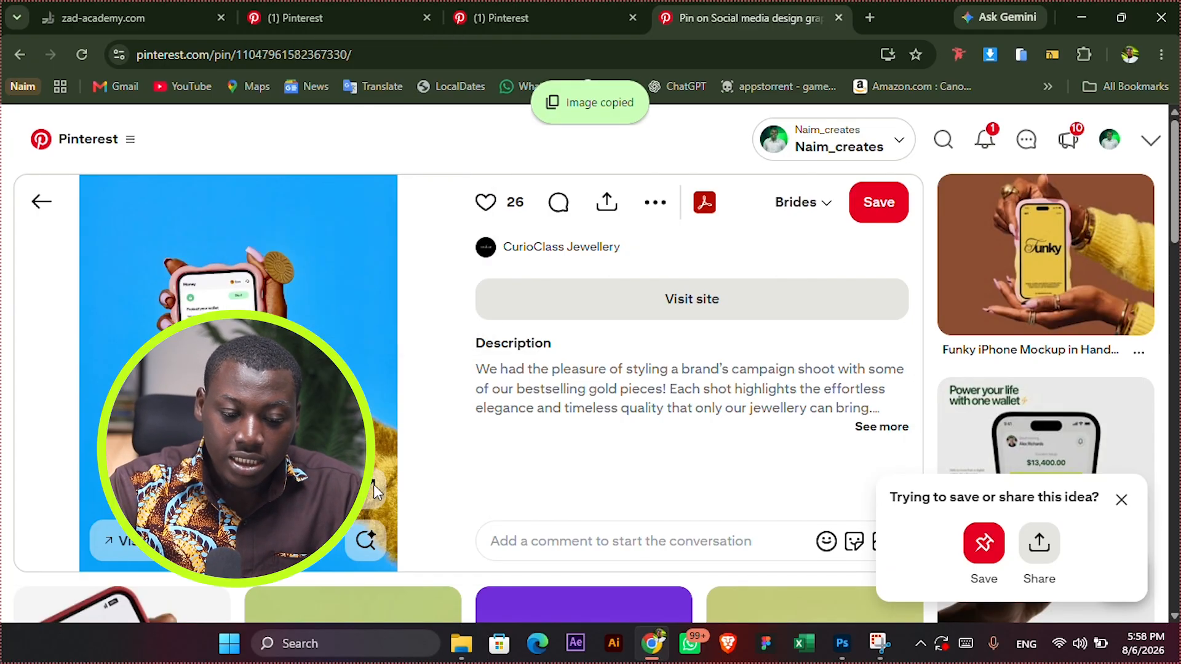
click(842, 644)
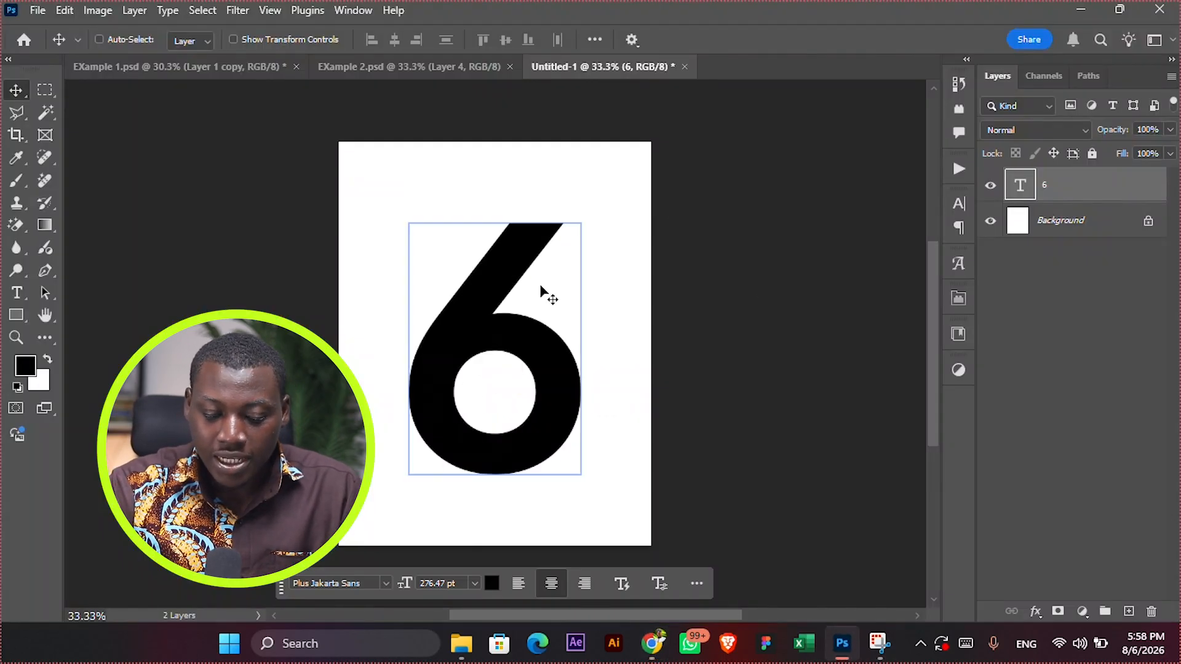
drag(575, 350, 572, 348)
key(ctrl+v)
drag(590, 409, 570, 389)
Scale the pasted phone picture to 90% so that it spans the canvas width
key(ctrl+t)
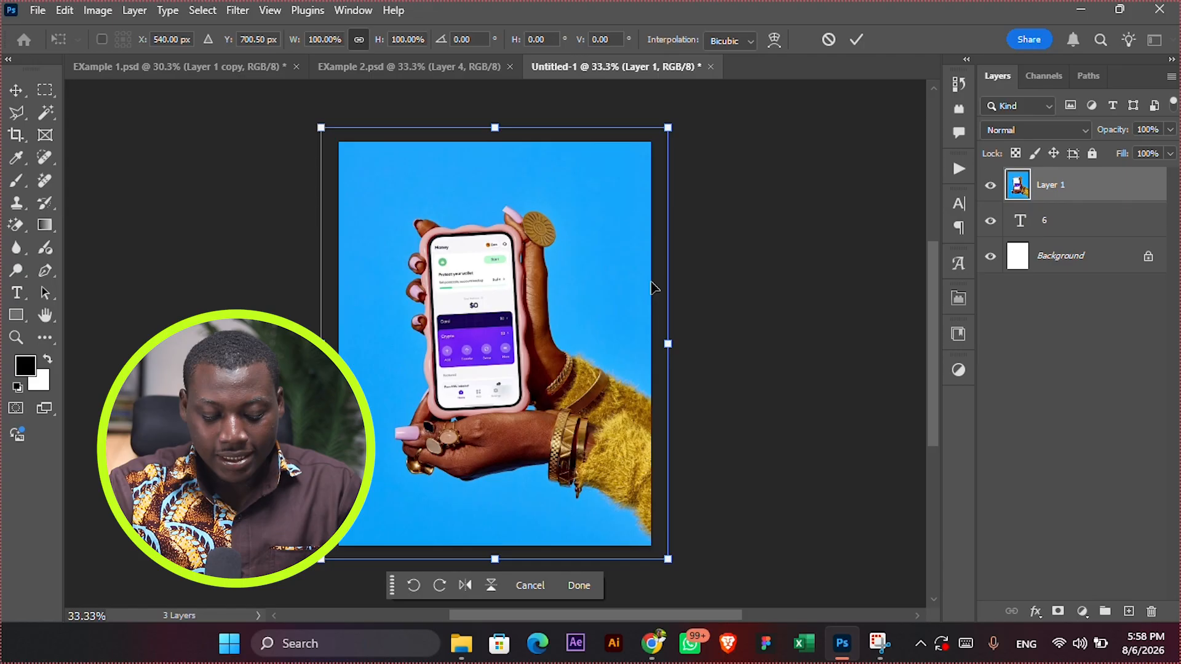
drag(667, 348, 651, 345)
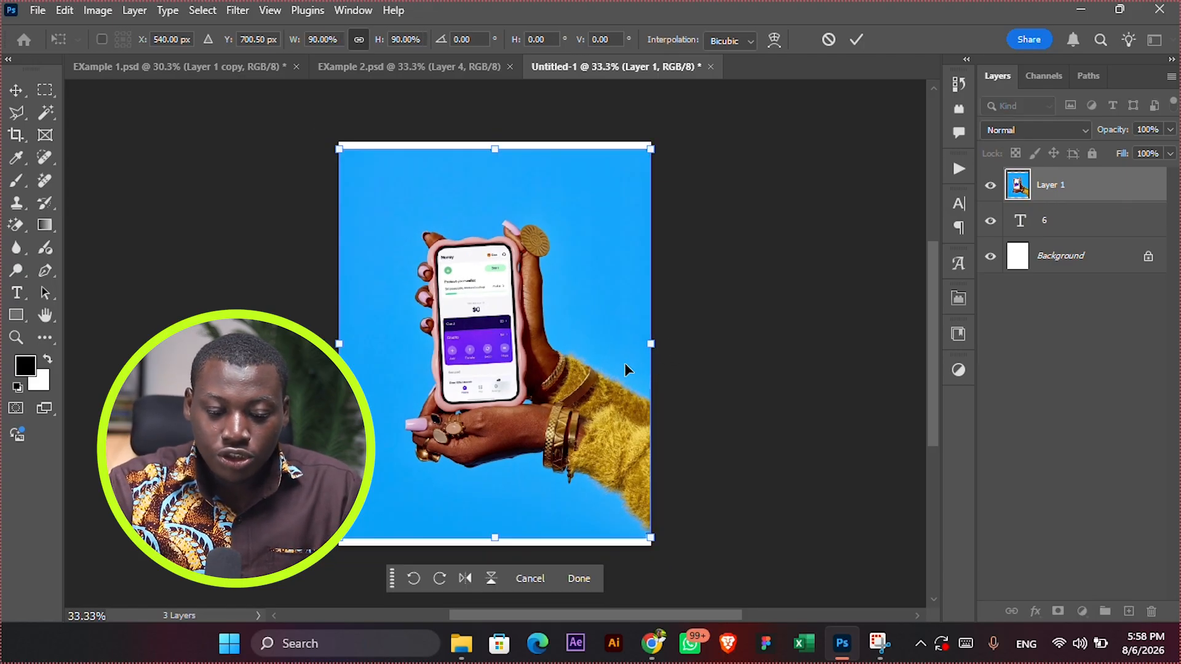
key(Return)
mouse_move(609, 292)
mouse_down()
mouse_move(581, 289)
mouse_move(611, 296)
mouse_up()
drag(636, 345, 646, 342)
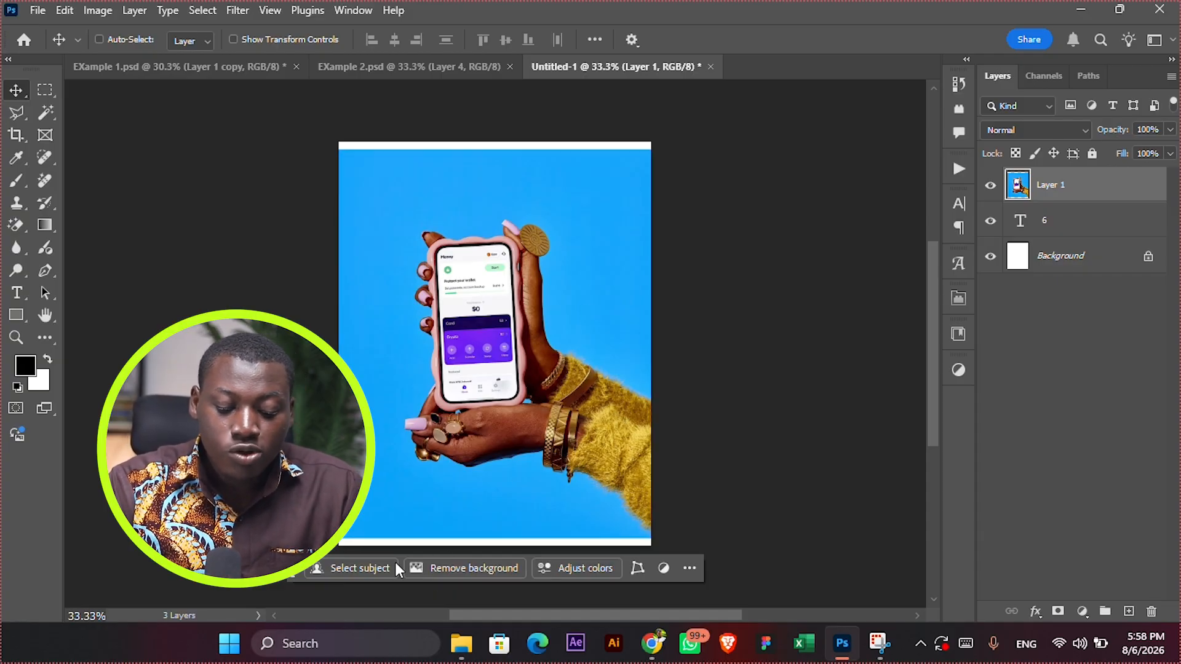
Remove the blue background from Layer 1 and convert the masked layer to a smart object
click(440, 571)
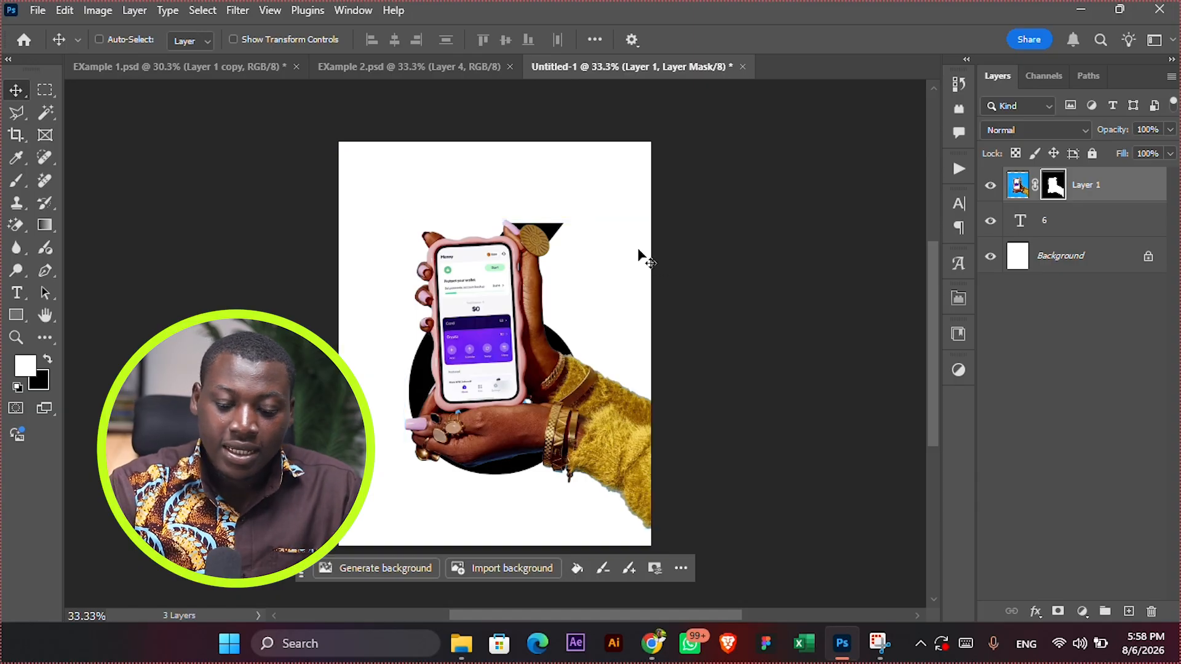
right_click(1134, 191)
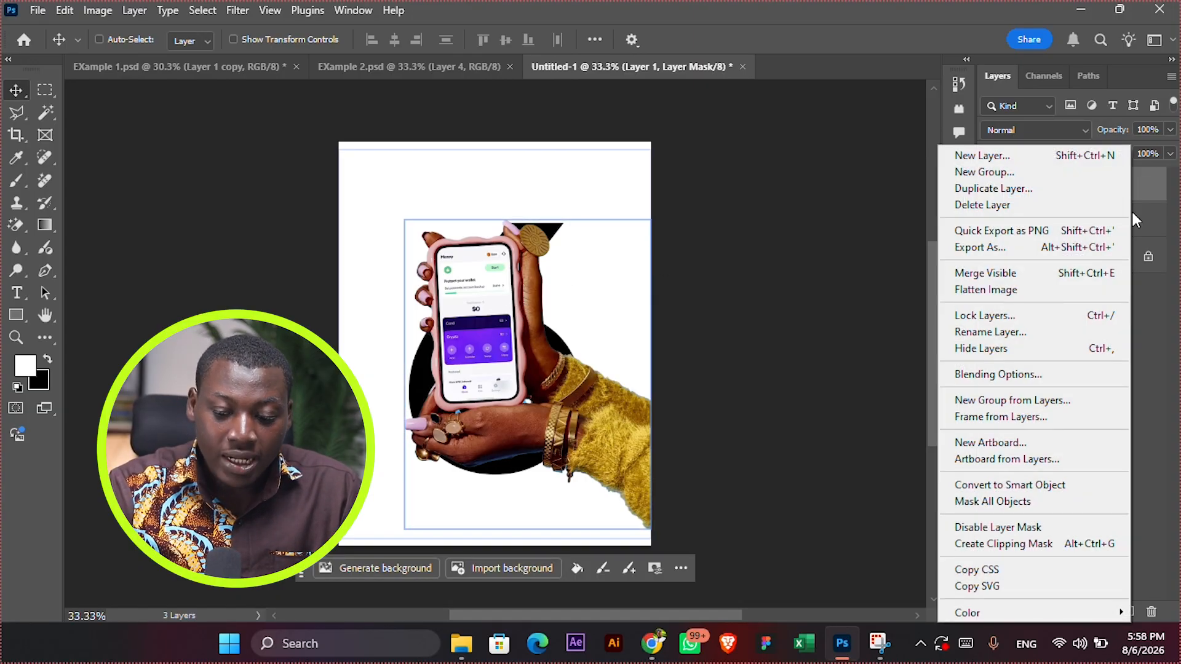
click(1021, 485)
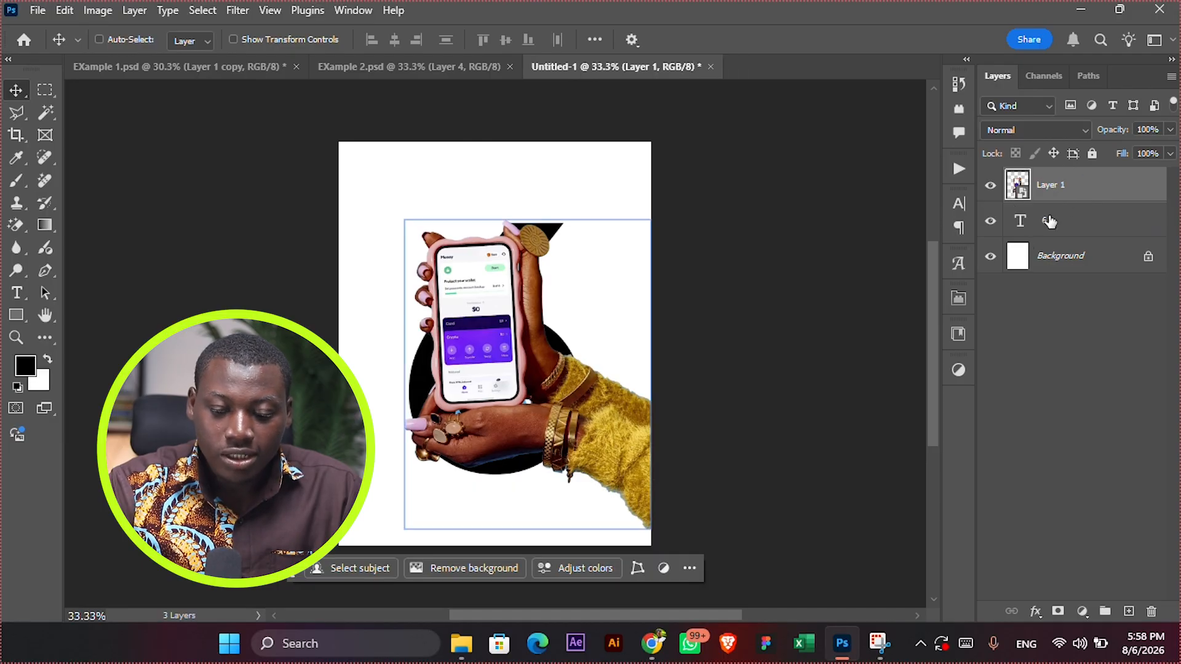
Scale the hands-and-phone cutout to 93.33% and place it over the "6", shifted left at about X 488 px, Y 718 px
drag(643, 361, 647, 337)
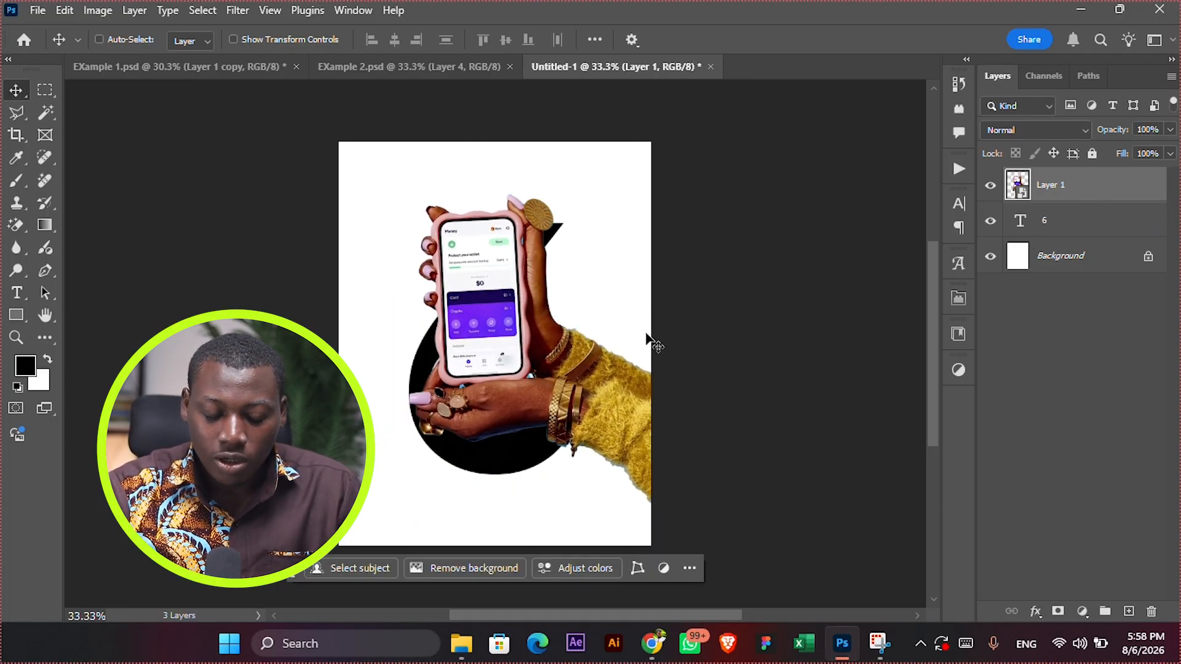
key(ctrl+z)
key(ctrl+t)
drag(653, 374, 634, 374)
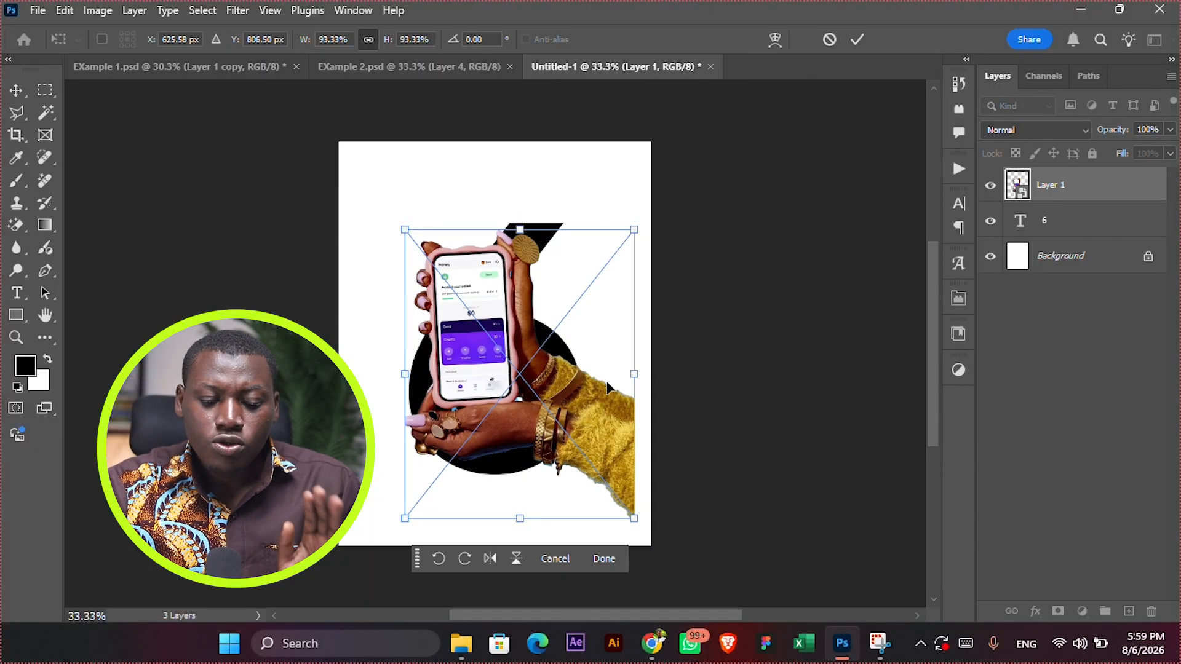
drag(569, 401, 559, 392)
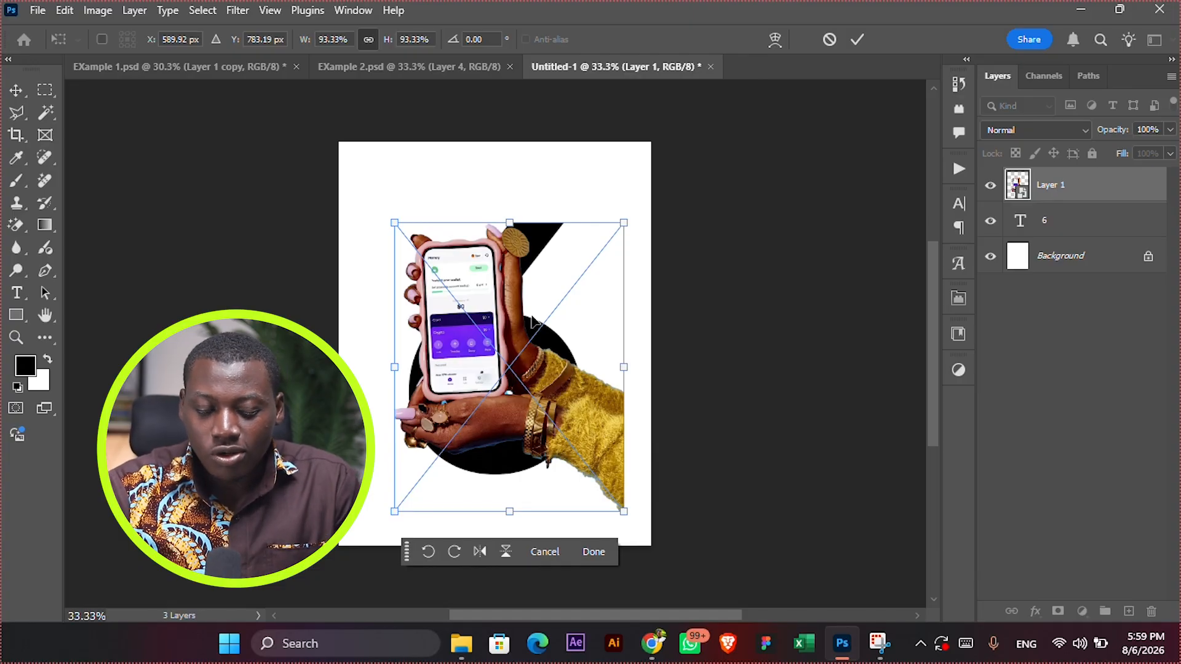
drag(552, 377, 523, 367)
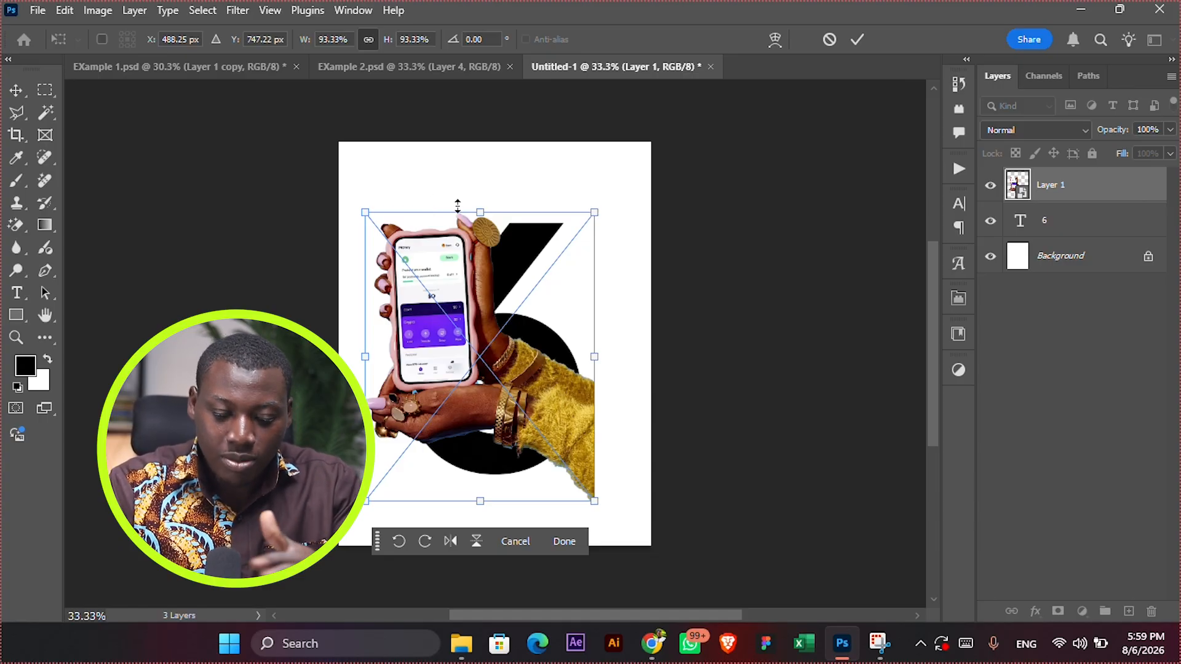
drag(498, 368, 494, 362)
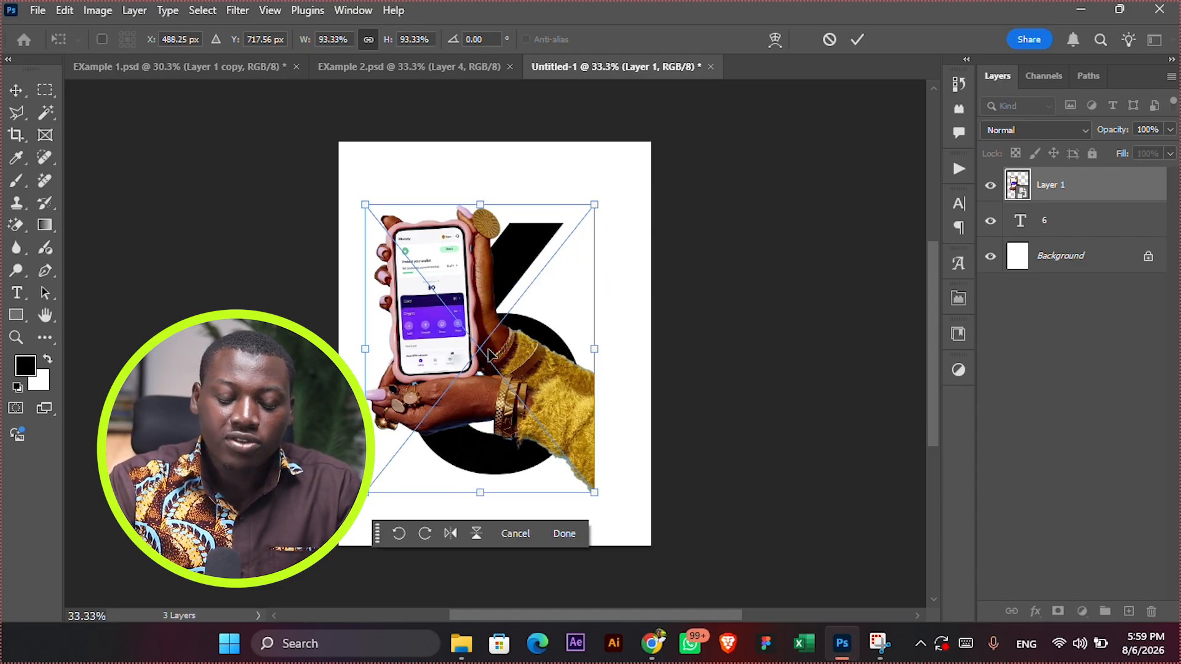
key(Return)
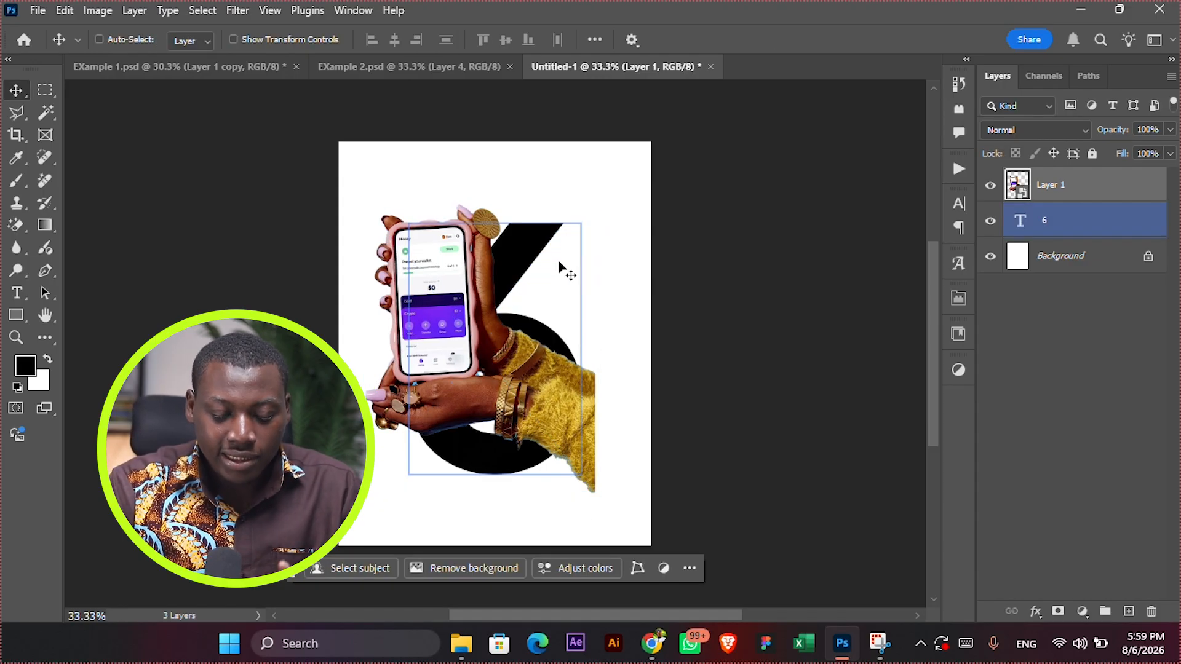
Create a clipping mask that clips Layer 1 to the "6" text layer
right_click(1094, 202)
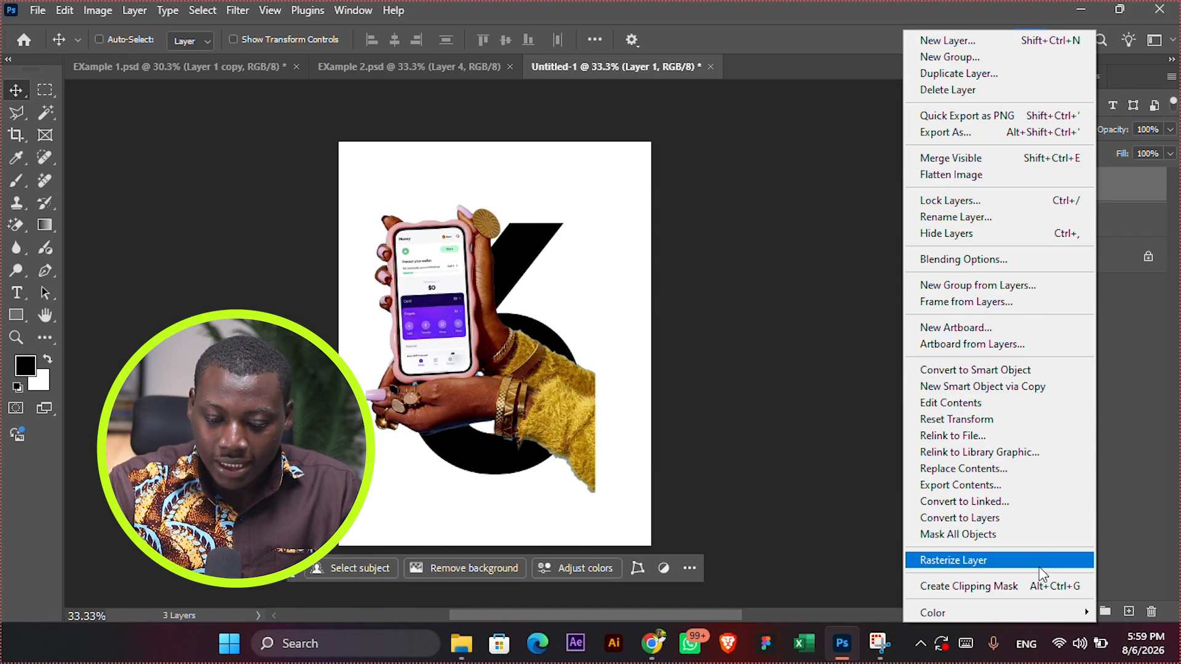
click(1031, 586)
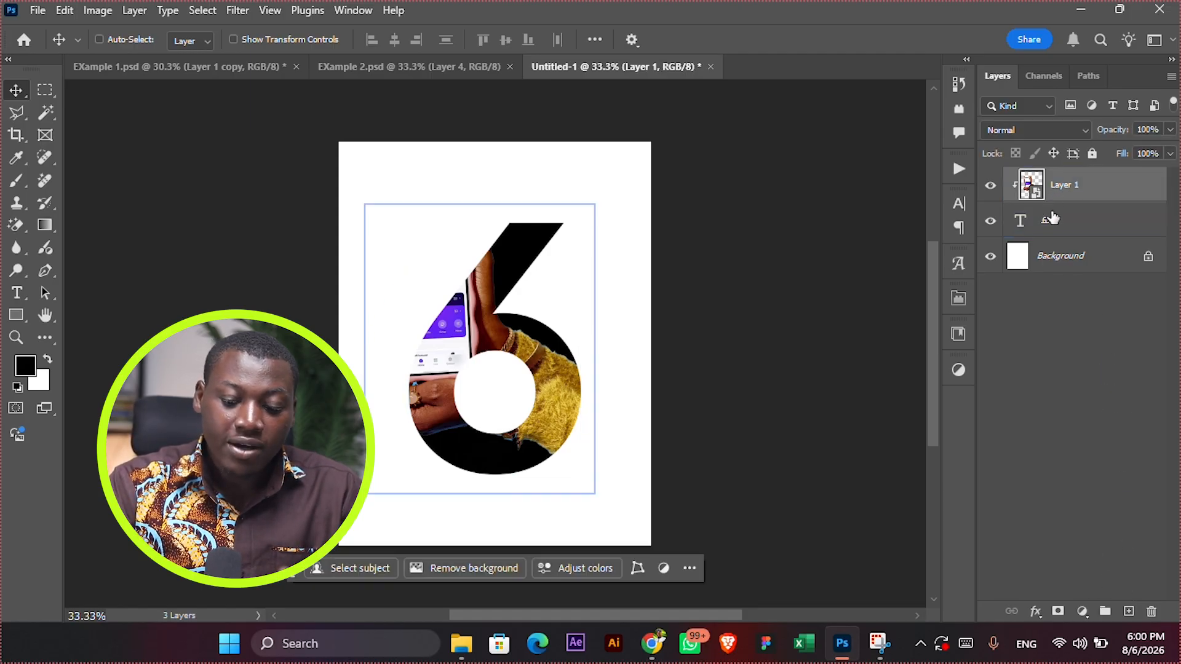
click(1064, 220)
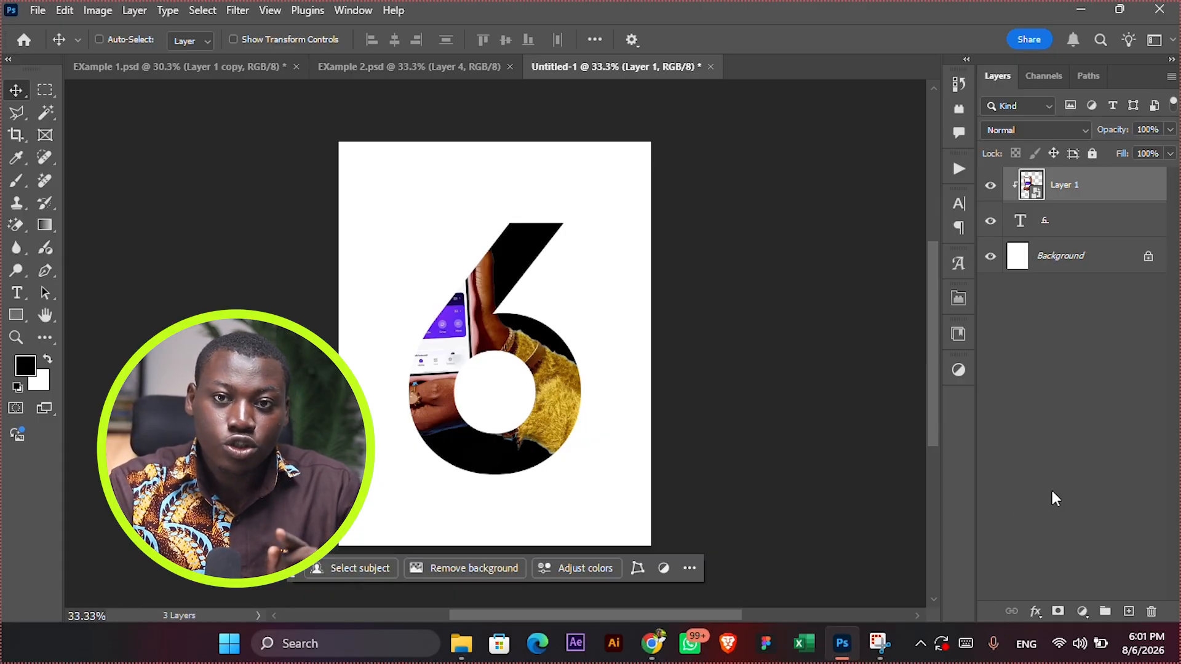
Add a layer mask to Layer 1 and brush black over the phone and upper arm to hide them inside the "6"
click(1058, 611)
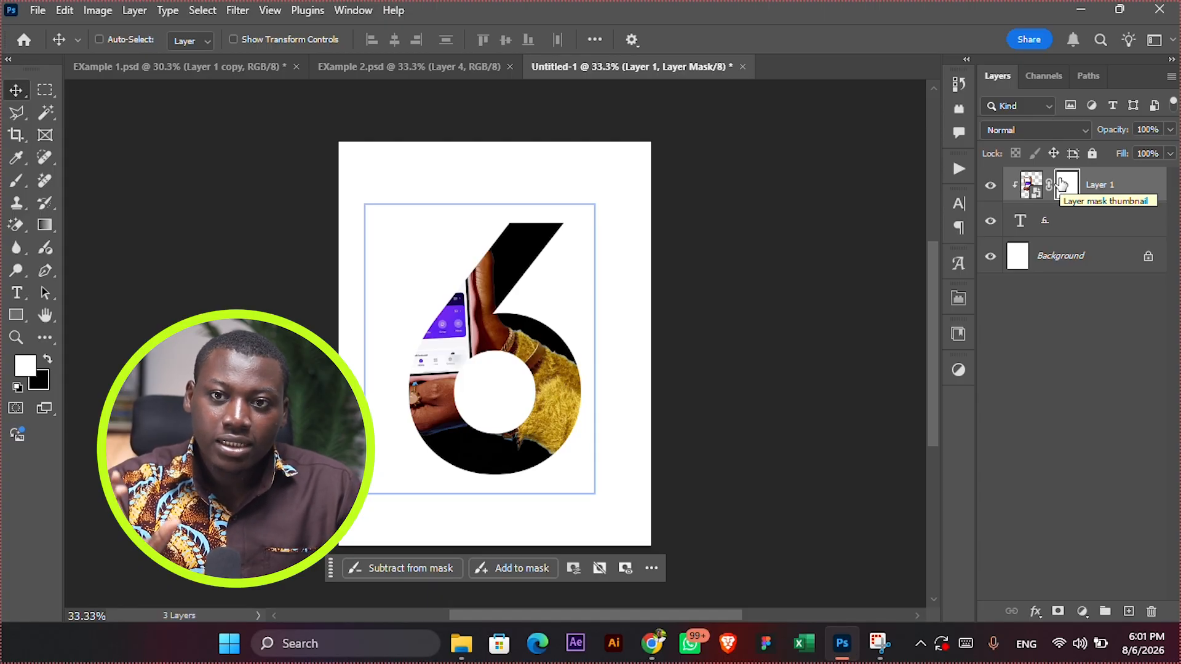
key(b)
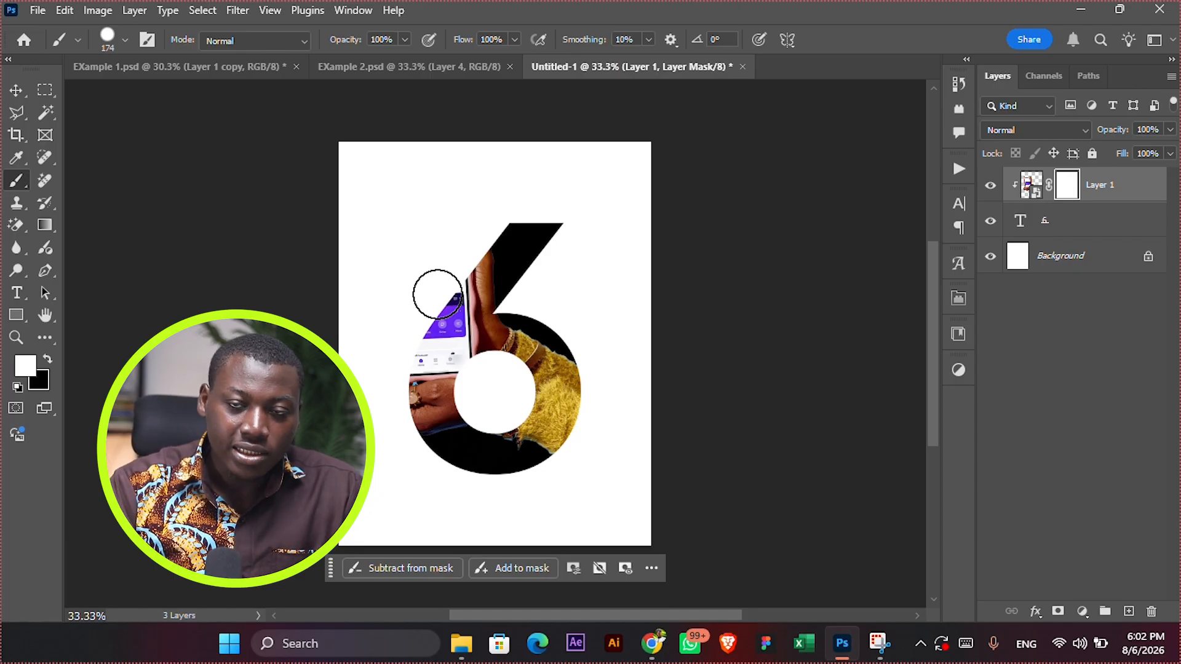
click(48, 360)
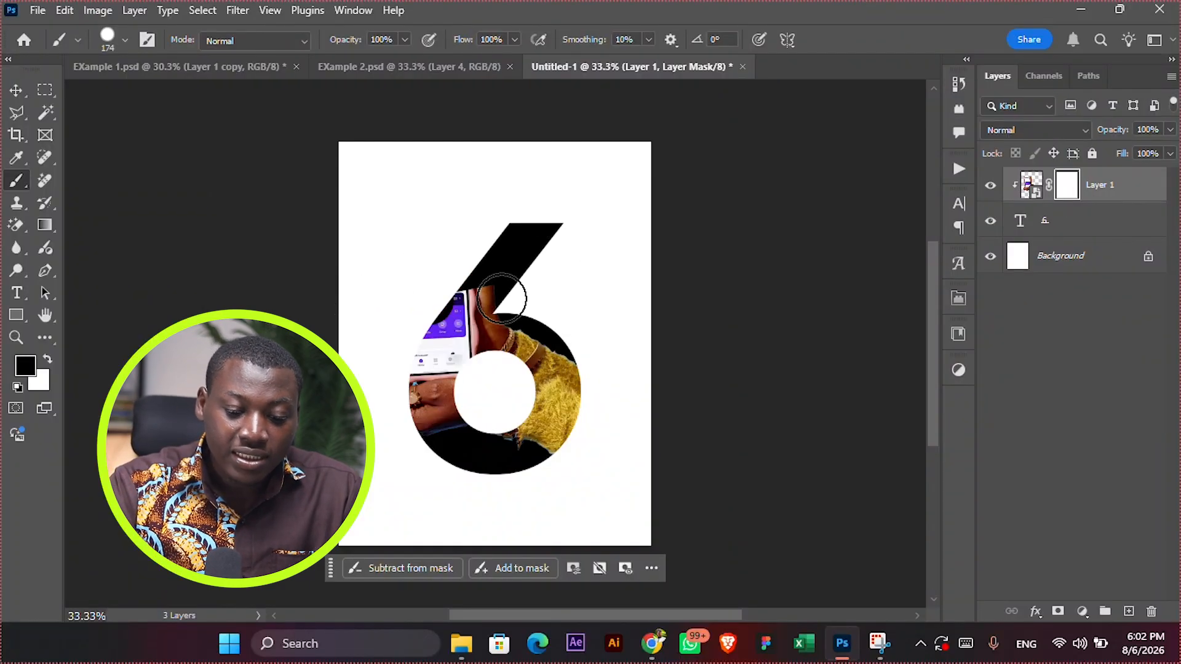
drag(501, 299, 366, 351)
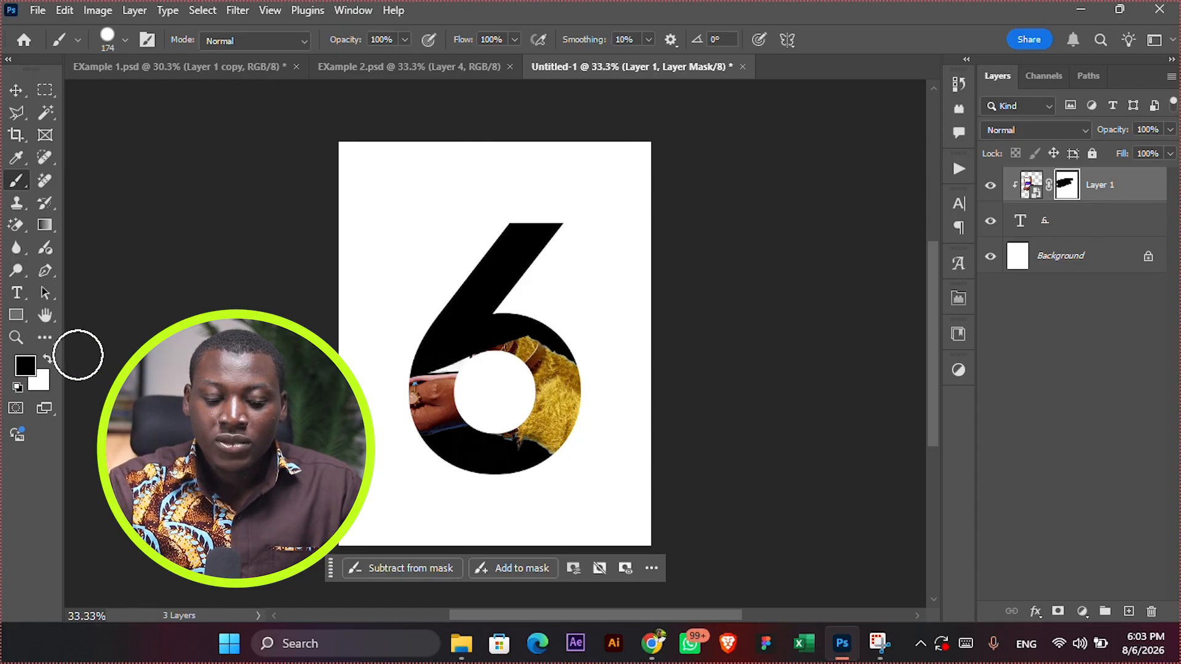
Brush white on Layer 1's mask to restore the hidden phone and arm areas
click(48, 360)
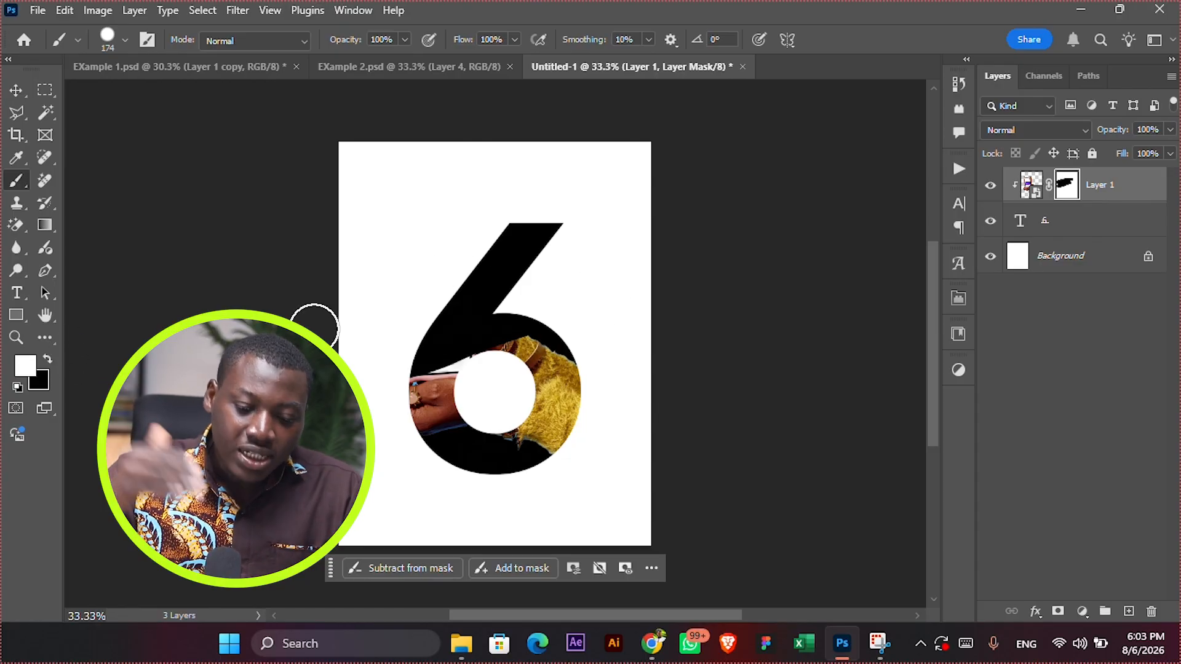
mouse_move(374, 364)
mouse_down()
mouse_move(631, 305)
mouse_move(483, 313)
mouse_move(517, 229)
mouse_move(474, 229)
mouse_move(388, 274)
mouse_up()
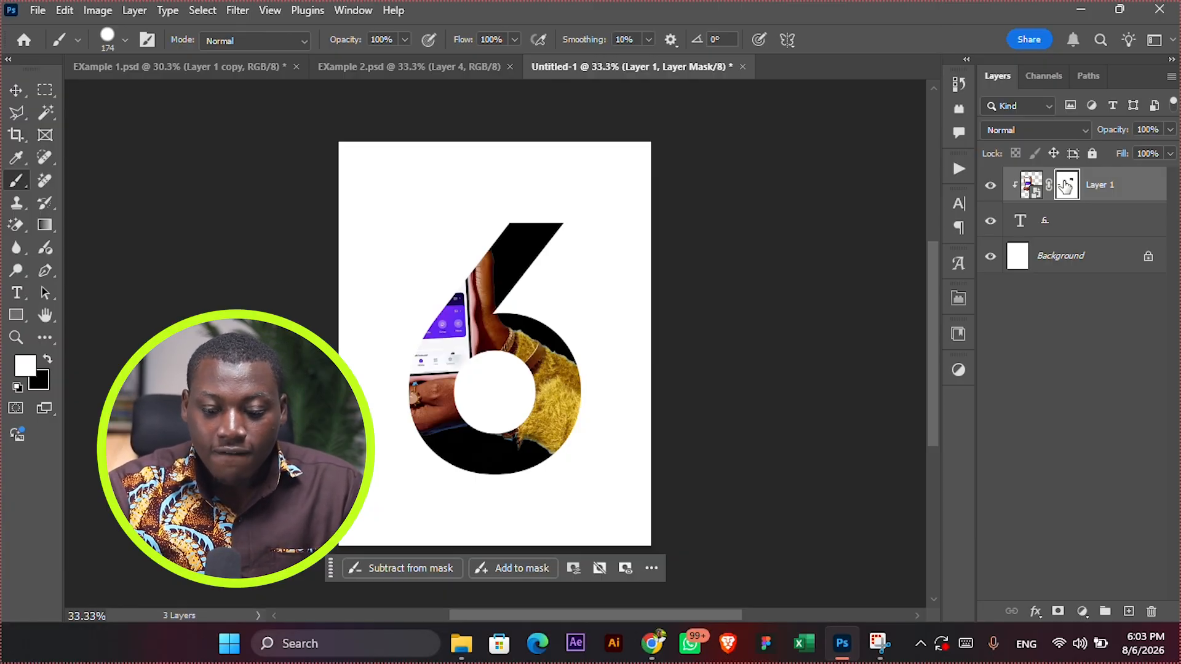
Delete Layer 1's layer mask, and make a duplicate of the layer with its own new layer mask
right_click(1068, 186)
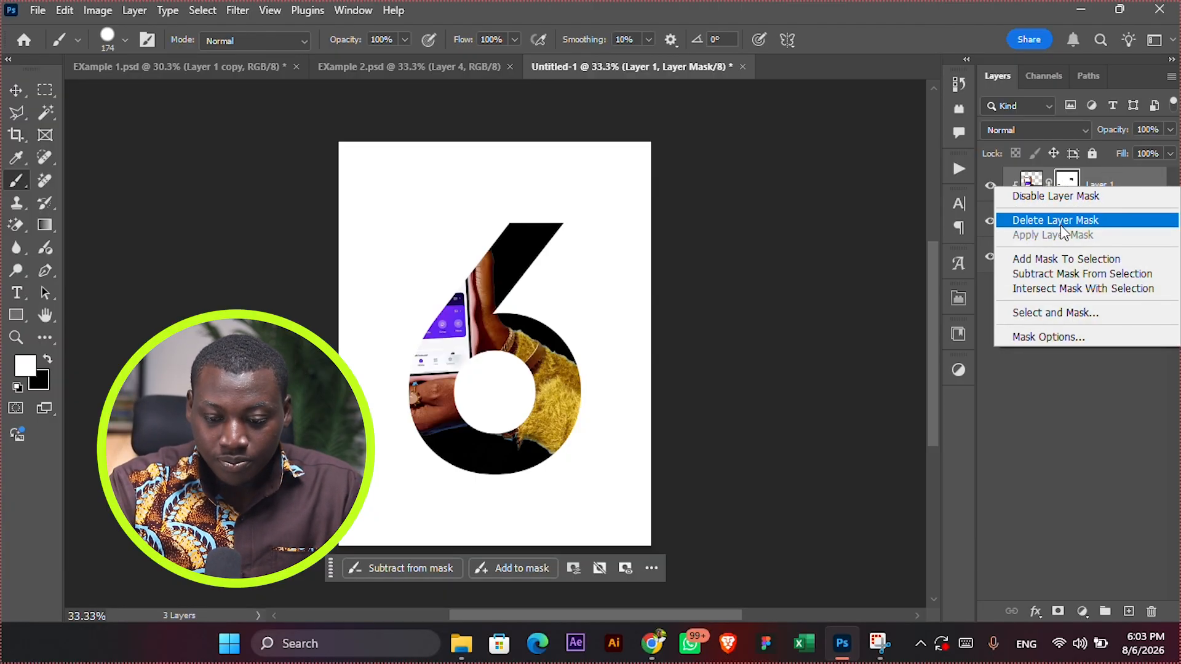
click(1067, 220)
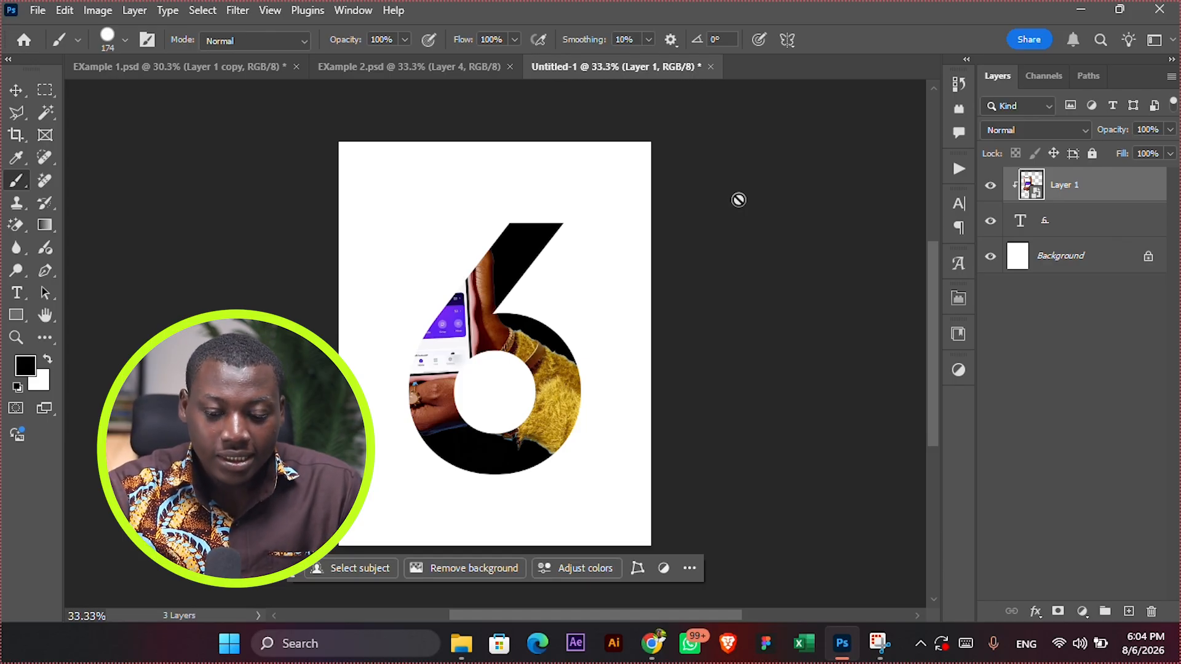
key(ctrl+j)
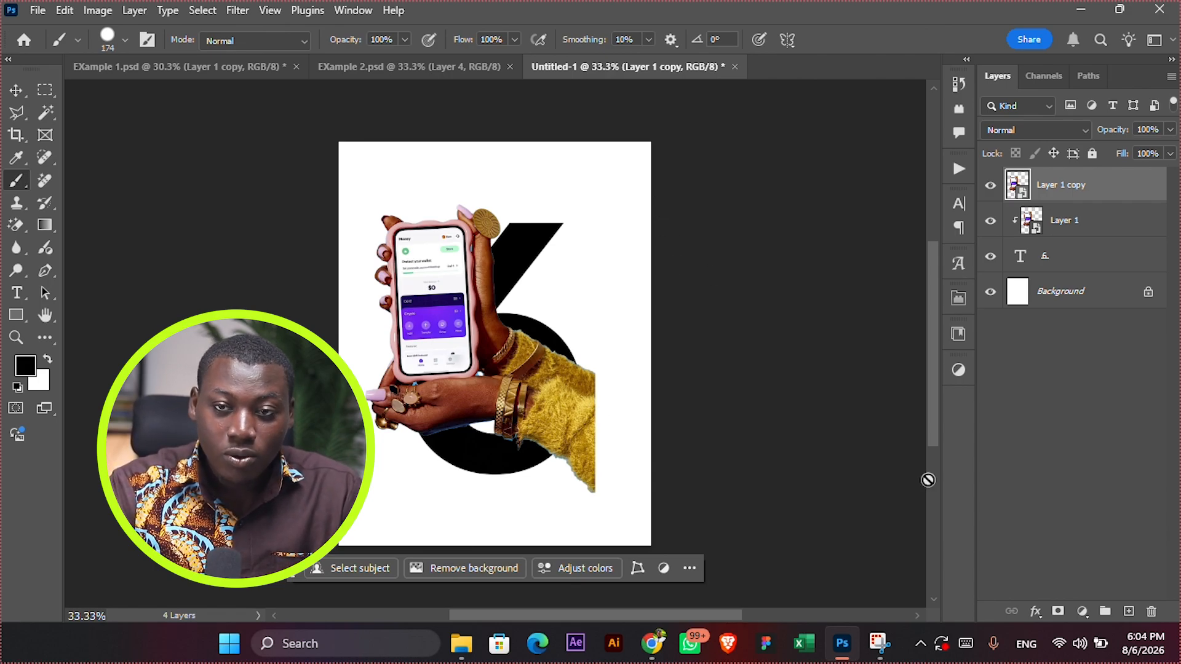
click(1058, 612)
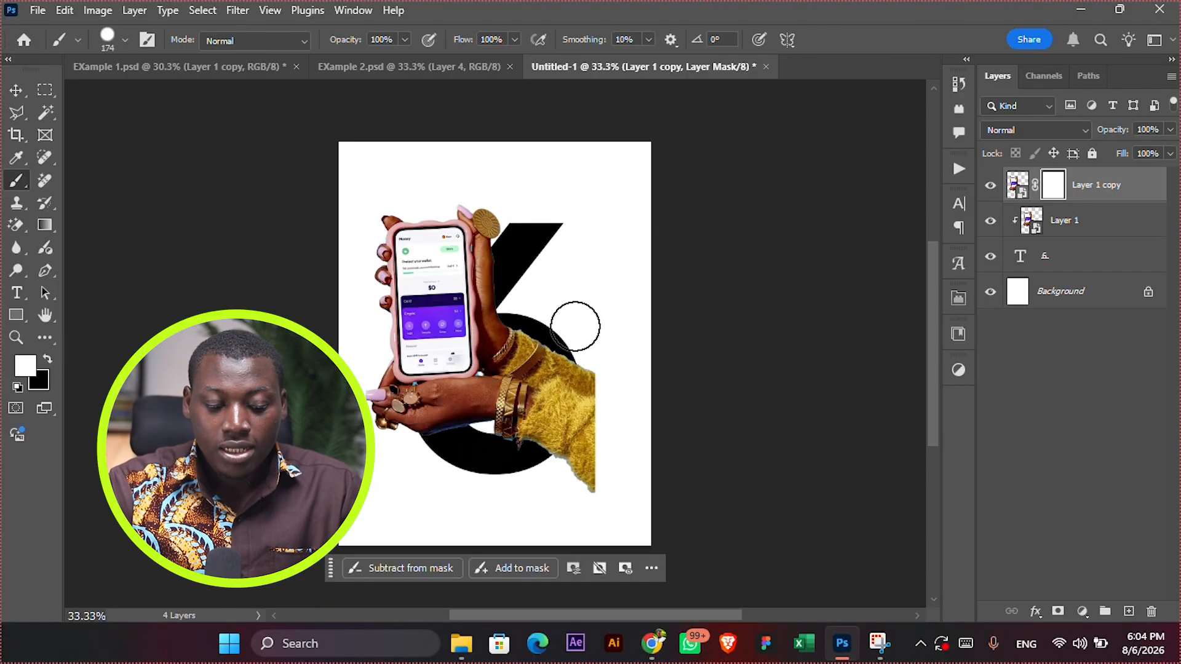
Try brushing black freehand on Layer 1 copy's mask over the sleeve and wrist, and refill the mask with white
click(48, 360)
mouse_move(390, 256)
mouse_down()
mouse_move(492, 198)
mouse_move(385, 318)
mouse_move(500, 237)
mouse_up()
key(ctrl+z)
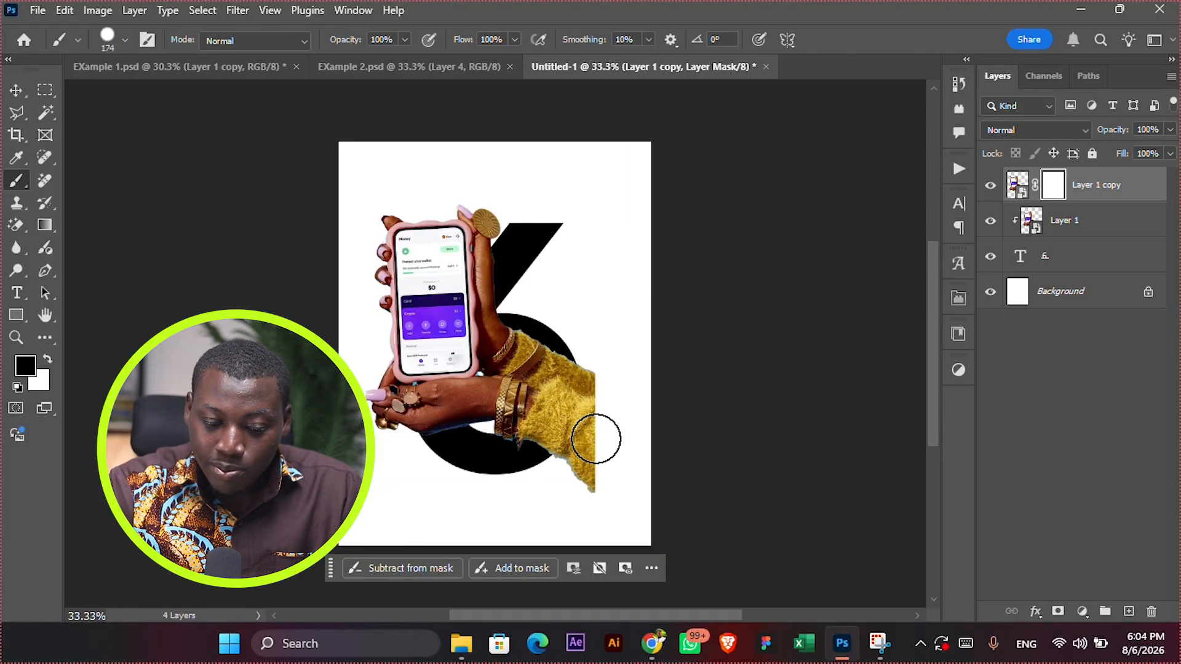
mouse_move(594, 488)
mouse_down()
mouse_move(609, 431)
mouse_move(547, 476)
mouse_move(604, 369)
mouse_move(540, 455)
mouse_move(553, 375)
mouse_move(473, 446)
mouse_move(533, 382)
mouse_move(462, 414)
mouse_move(503, 363)
mouse_move(458, 395)
mouse_up()
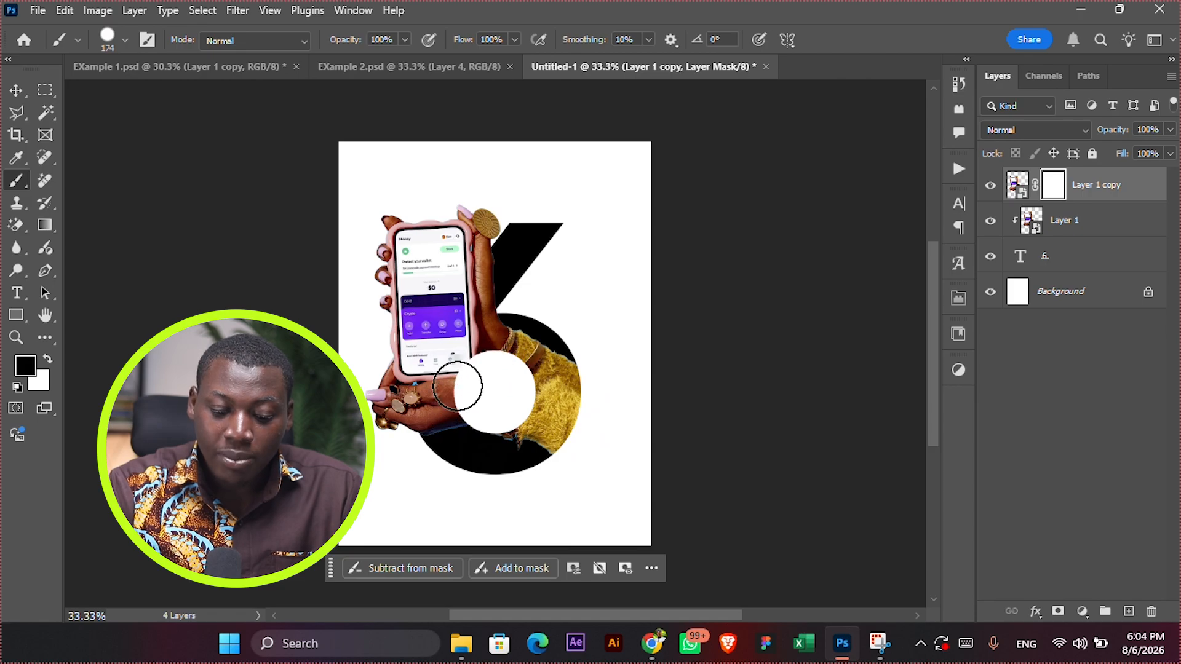
mouse_move(492, 444)
mouse_down()
mouse_move(548, 450)
mouse_move(565, 438)
mouse_move(553, 368)
mouse_up()
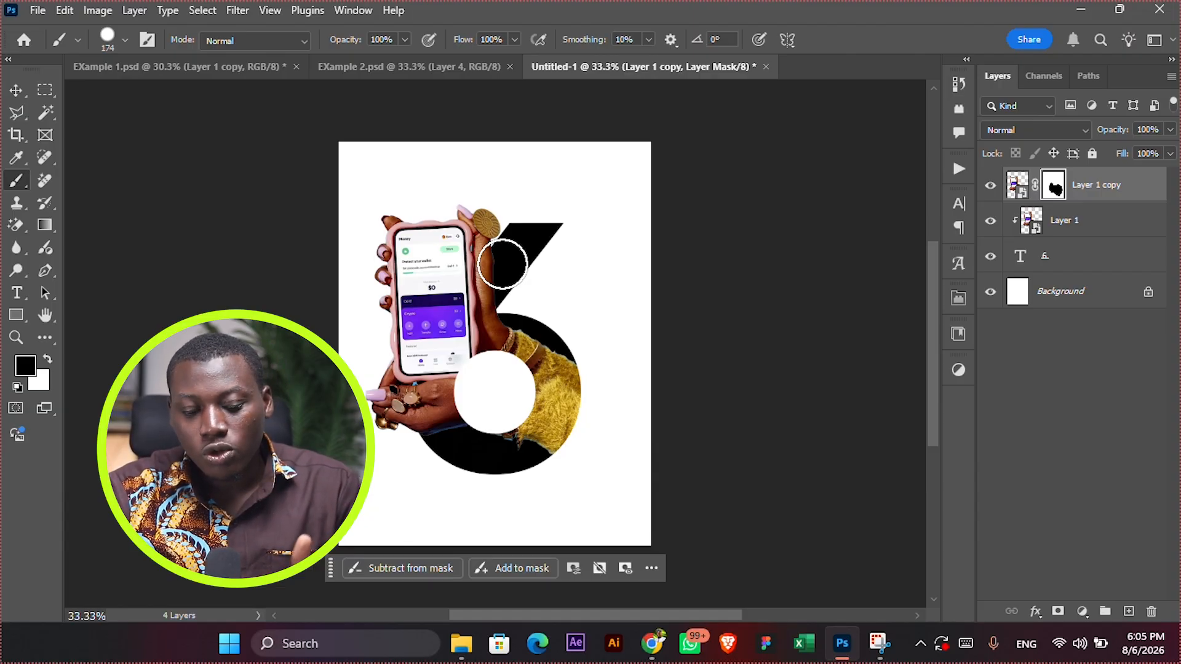
key(ctrl+BackSpace)
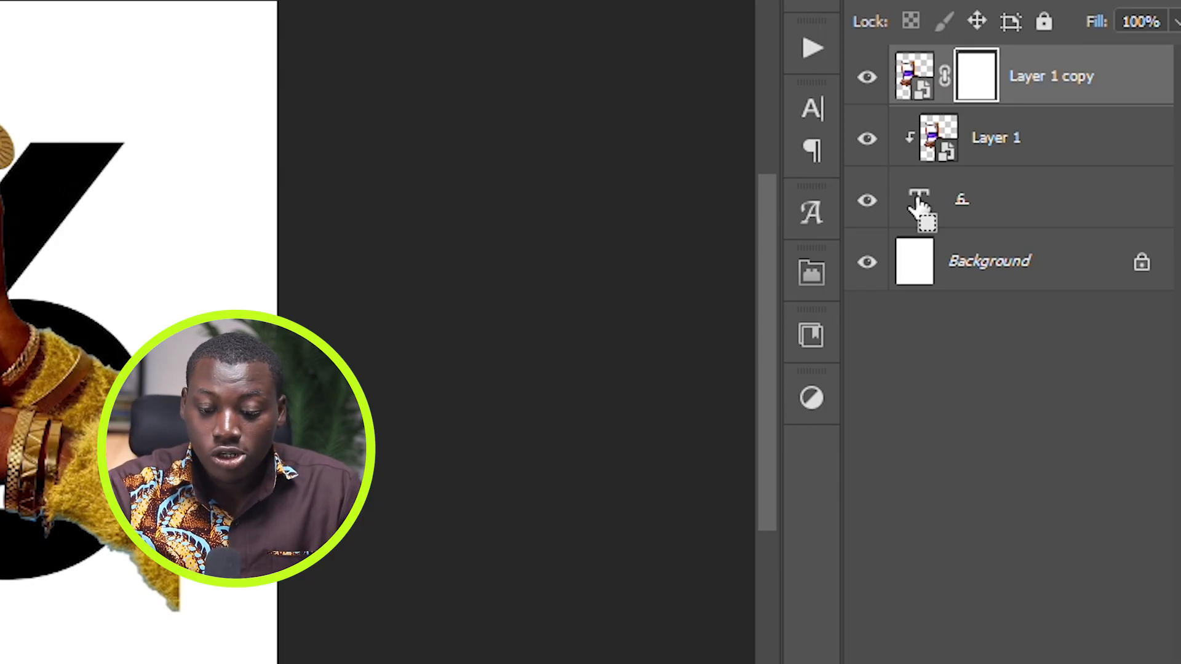
Load the outline of the "6" text layer as a selection
ctrl+click(920, 206)
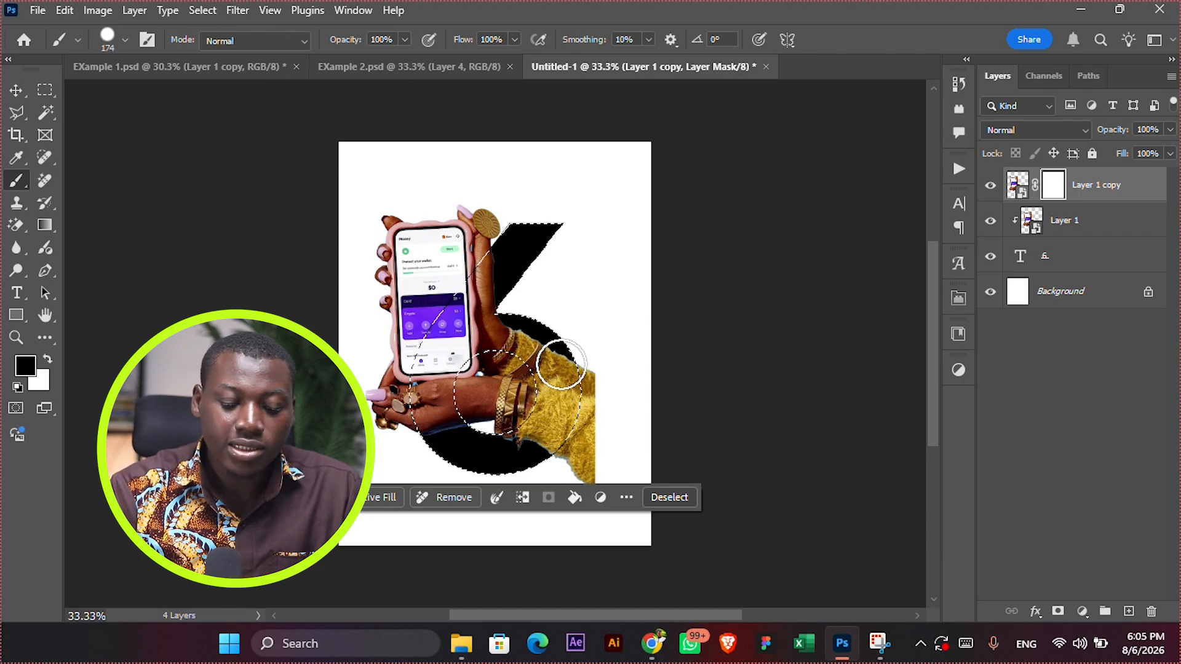
Try brushing black inside the "6" selection on Layer 1 copy's mask, and undo the strokes
drag(522, 352, 533, 355)
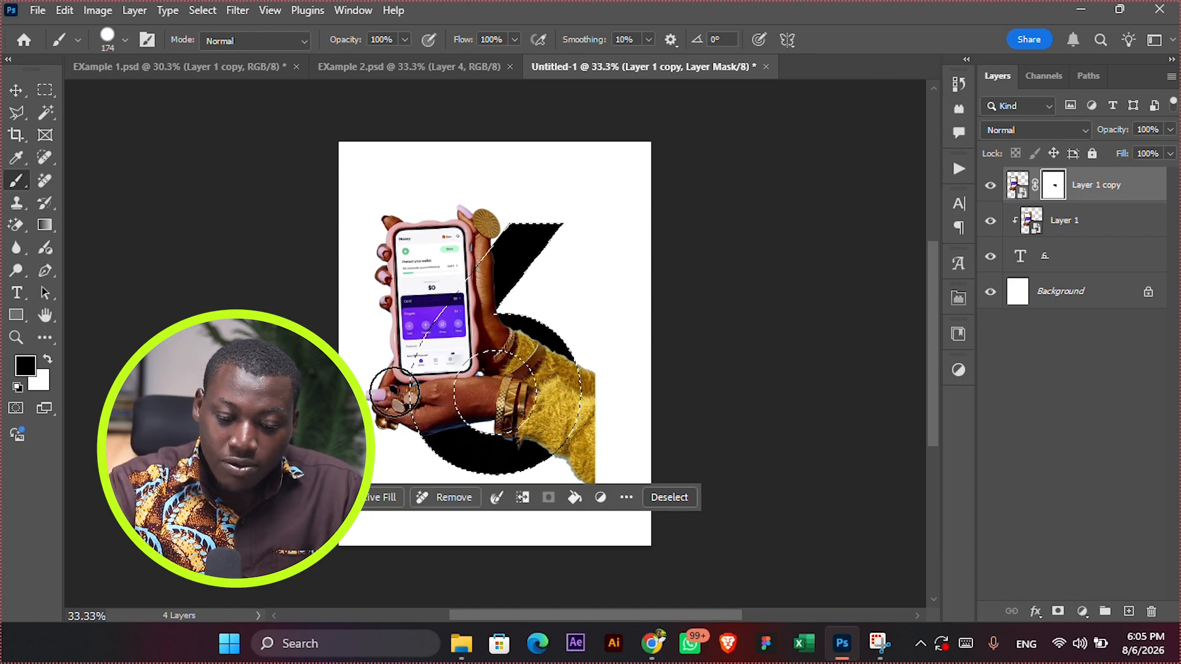
drag(451, 260, 458, 250)
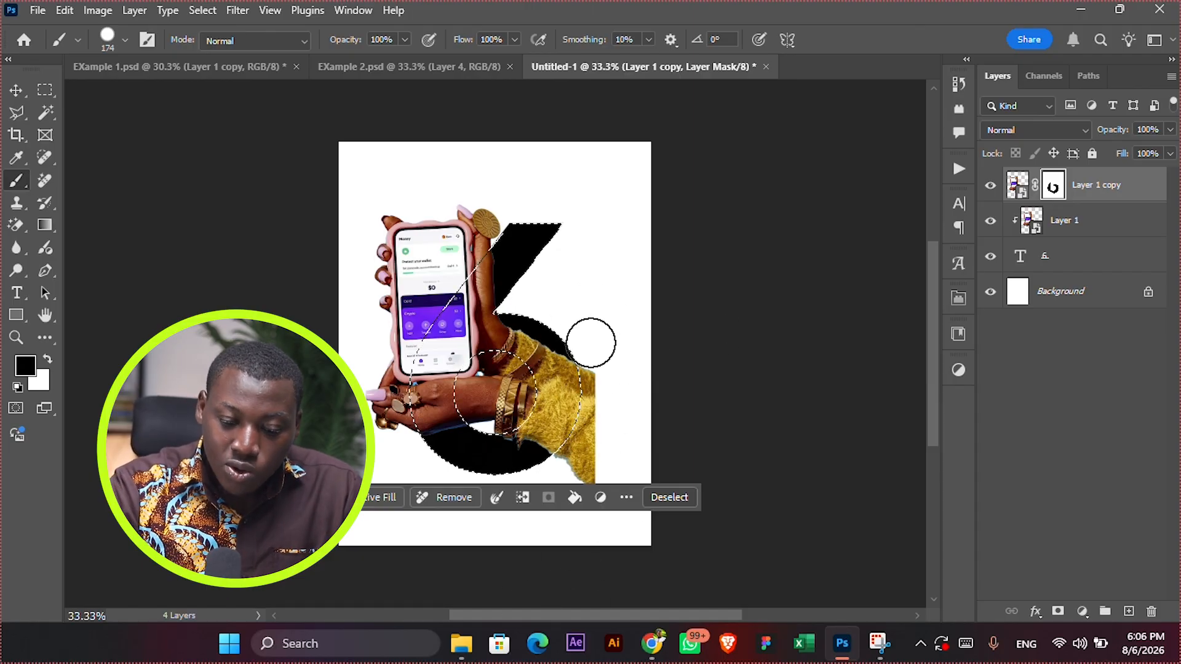
key(ctrl+z)
key(ctrl+z)
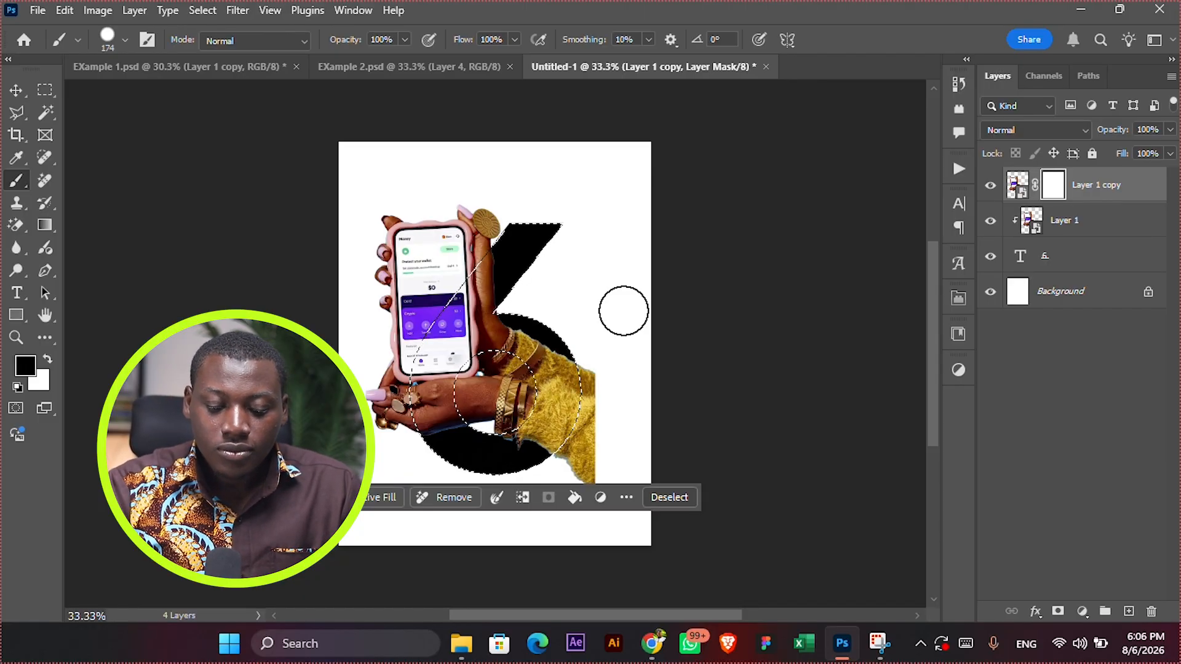
Invert the selection and brush black on Layer 1 copy's mask to hide the sleeve and wrist outside the "6" and in its hole
click(195, 10)
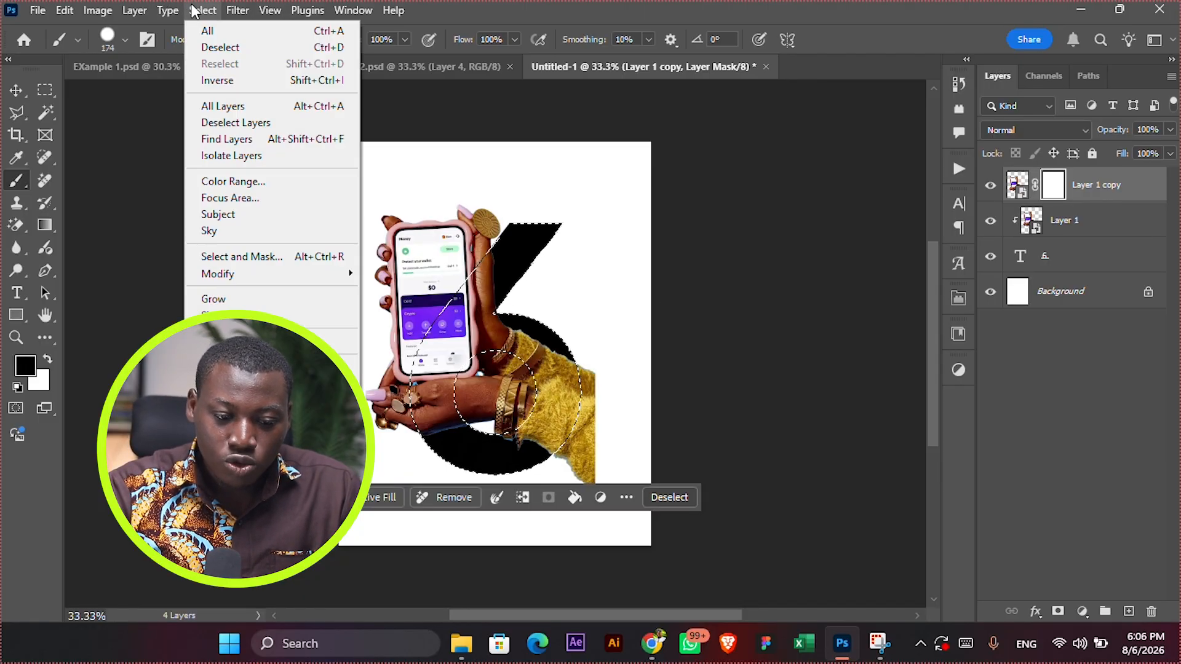
click(216, 80)
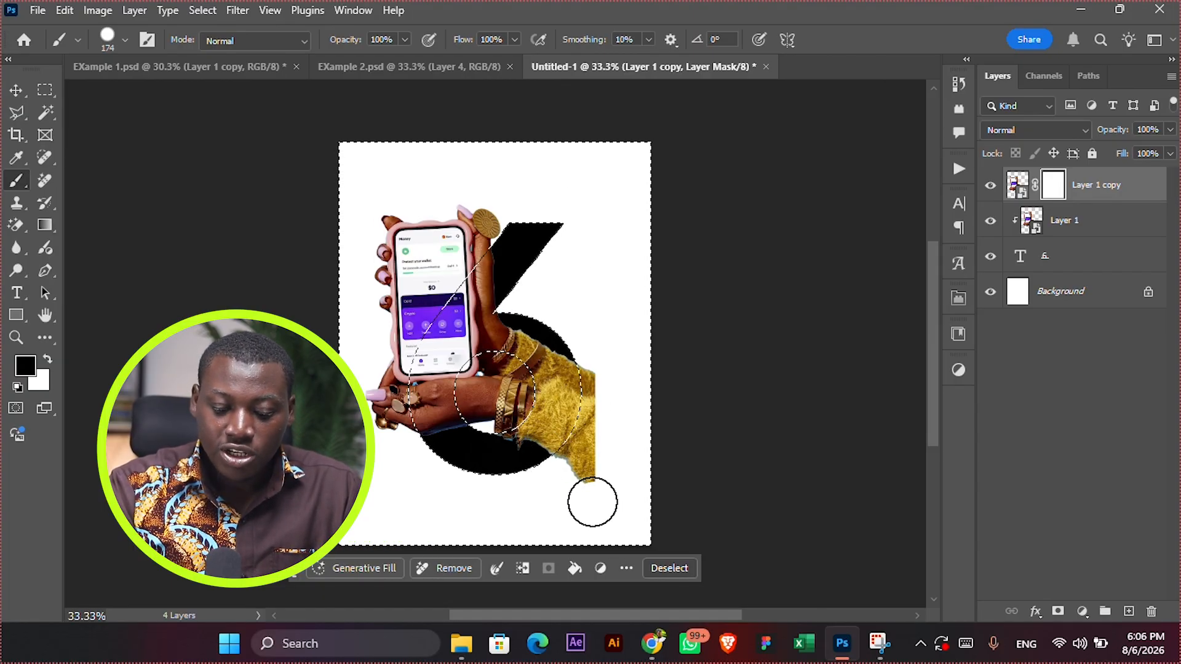
drag(550, 471, 551, 475)
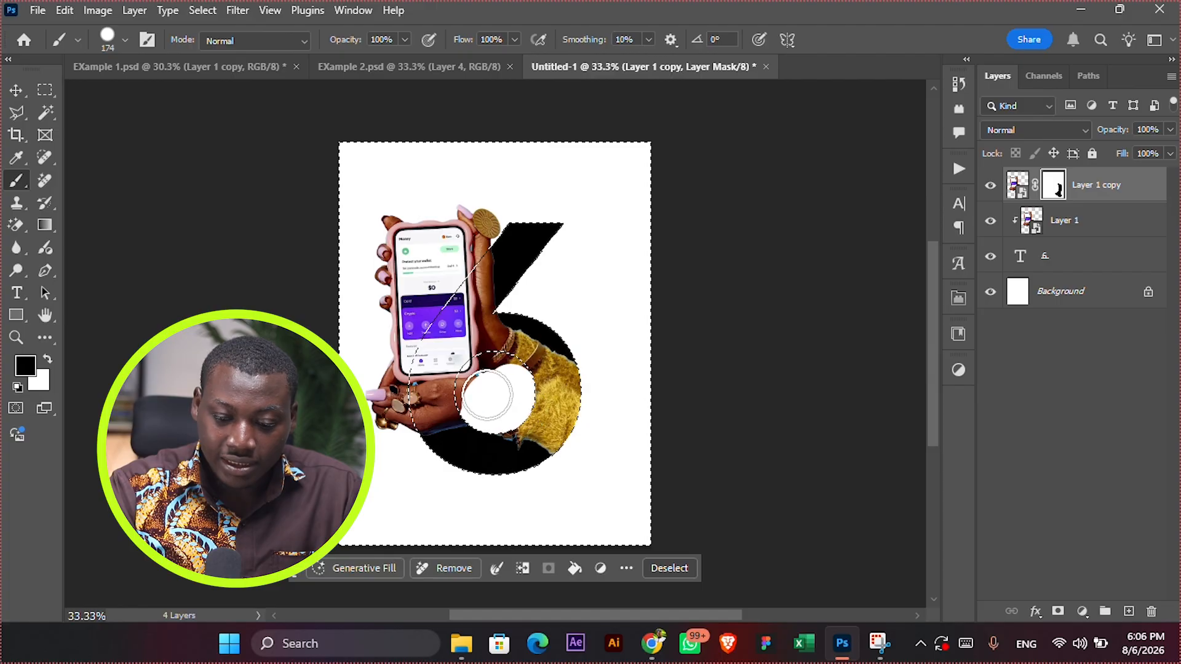
drag(504, 367, 501, 363)
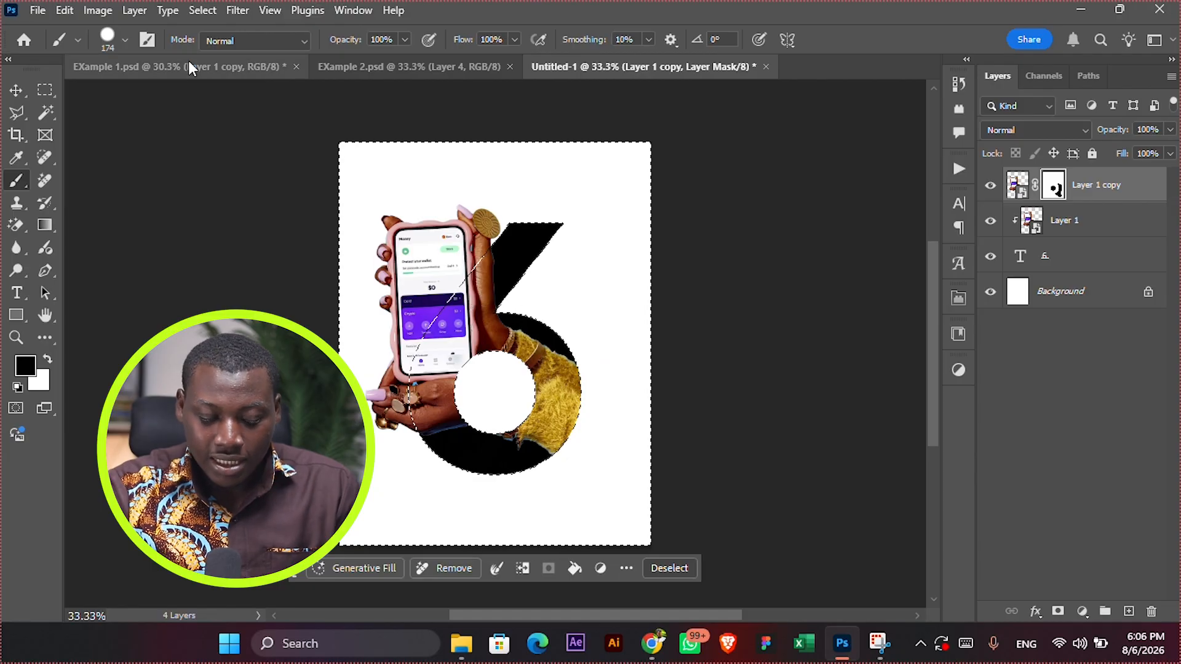
Clear the selection and switch to the Move tool
click(202, 10)
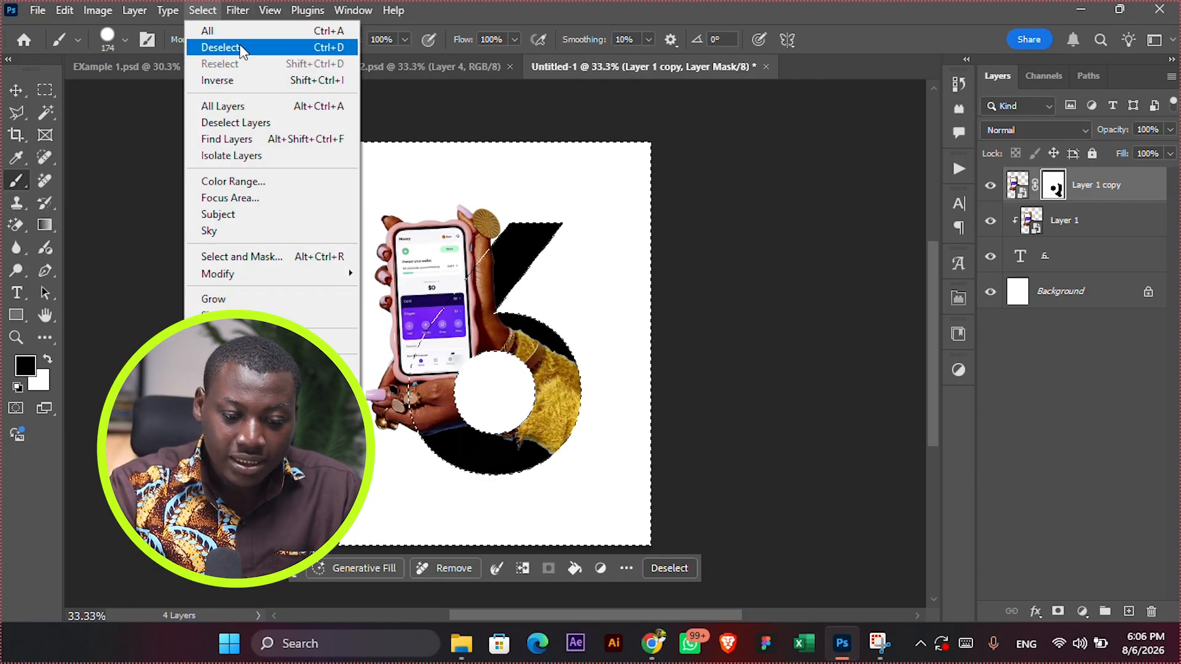
click(238, 47)
key(v)
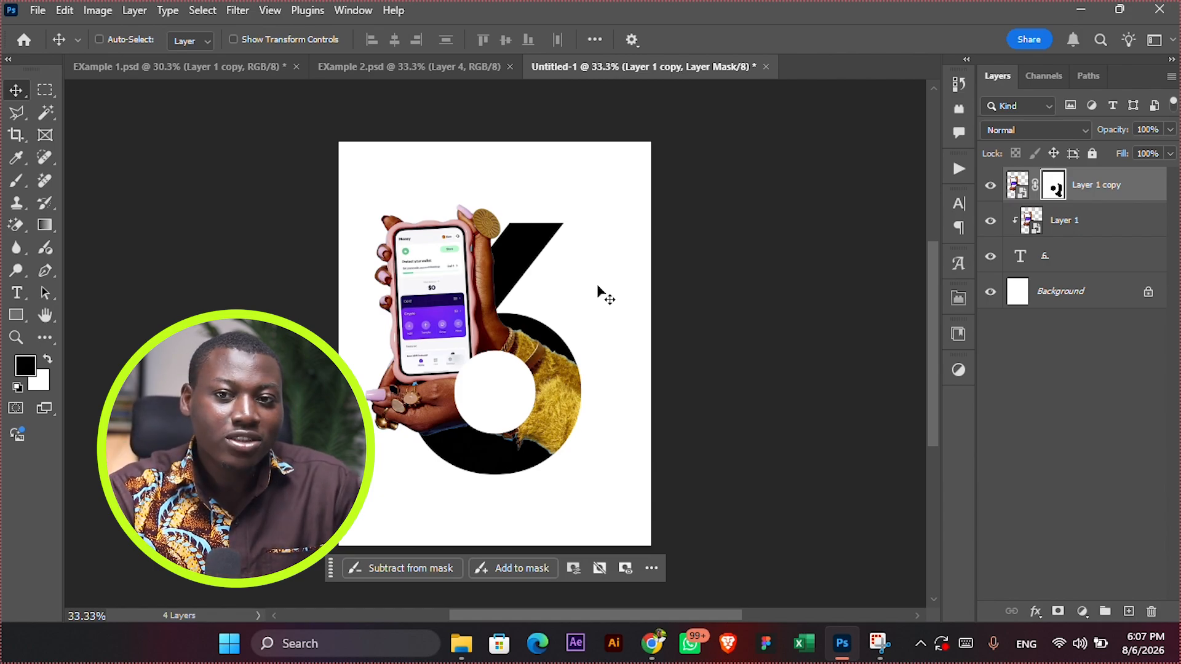
ctrl+click(545, 346)
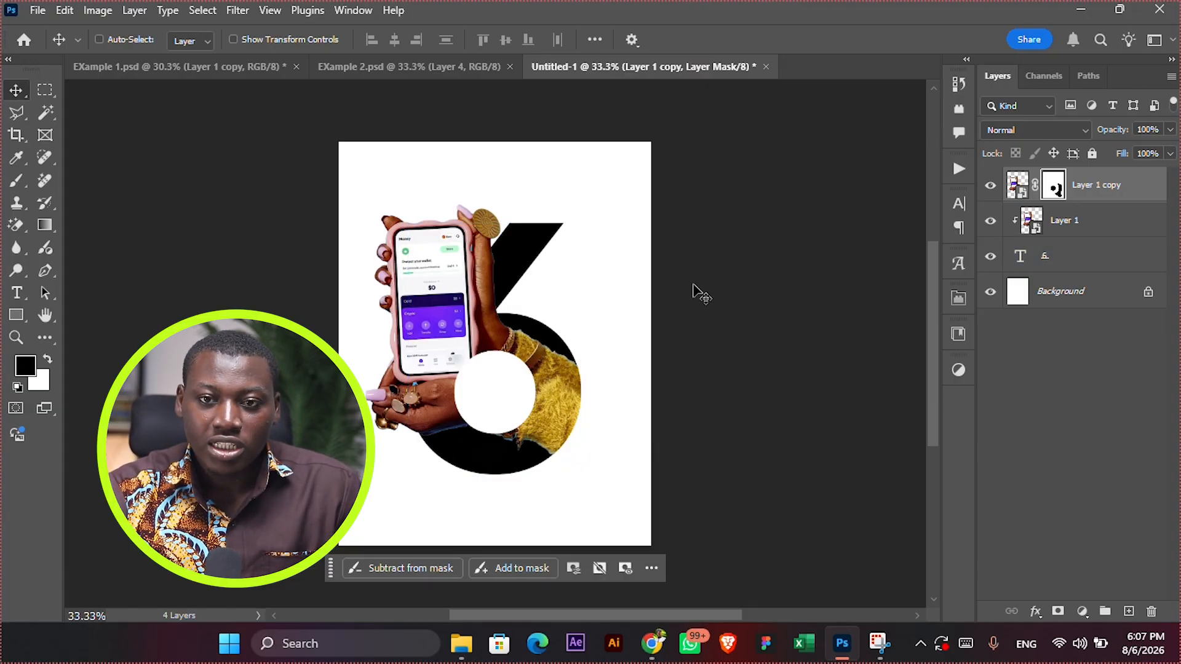
Add a Solid Color fill layer above the Background in dark purple #0f022a, sampled from the background colour swatch
click(1076, 296)
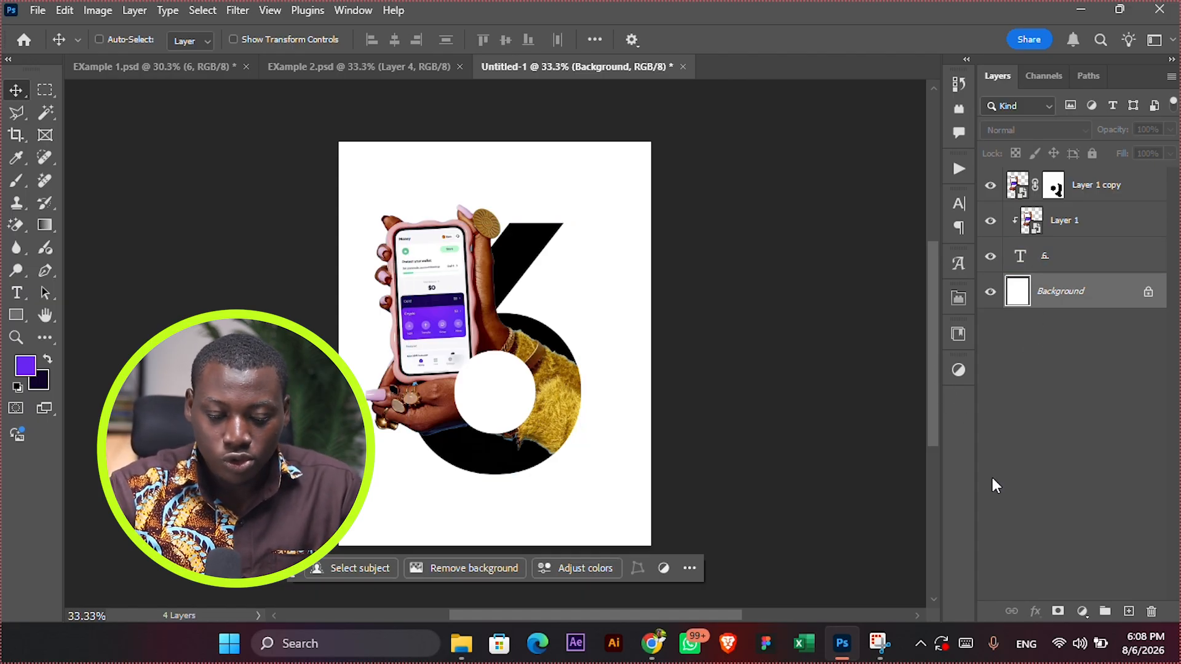
click(1082, 610)
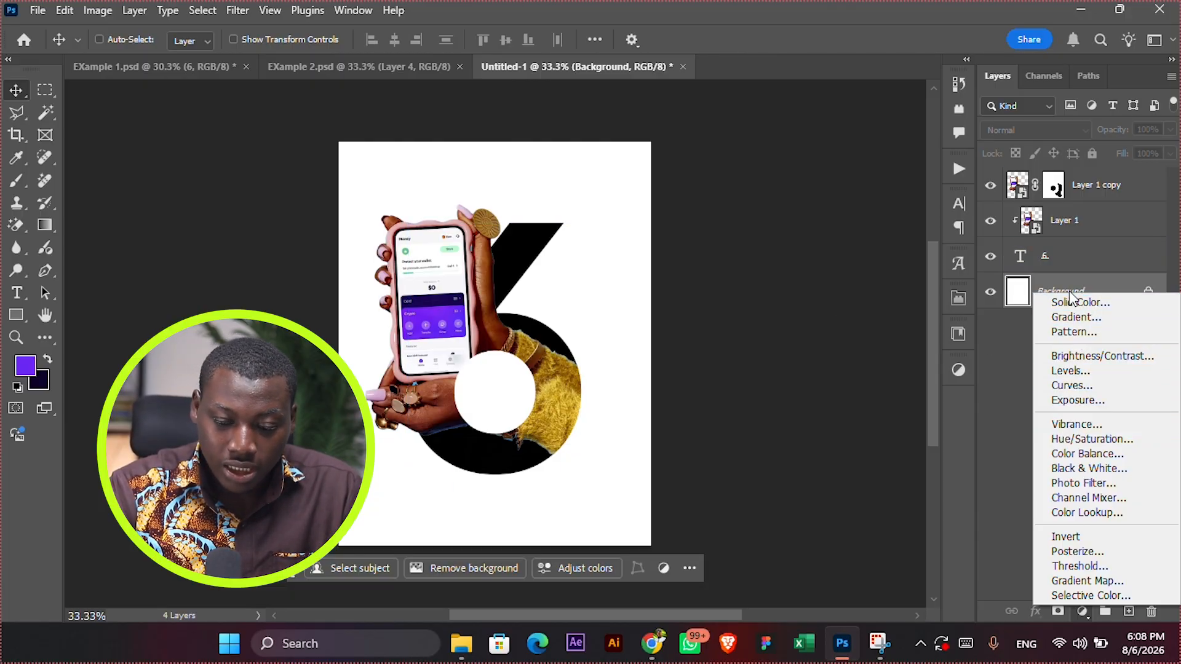
click(1071, 298)
click(41, 377)
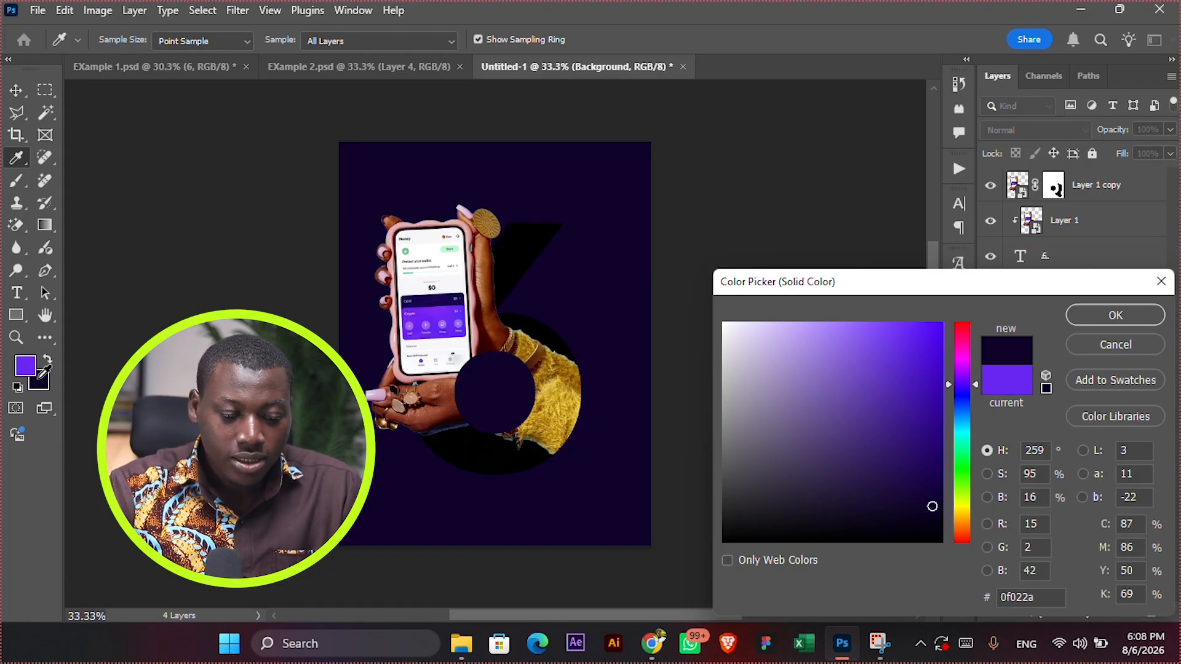
click(1126, 316)
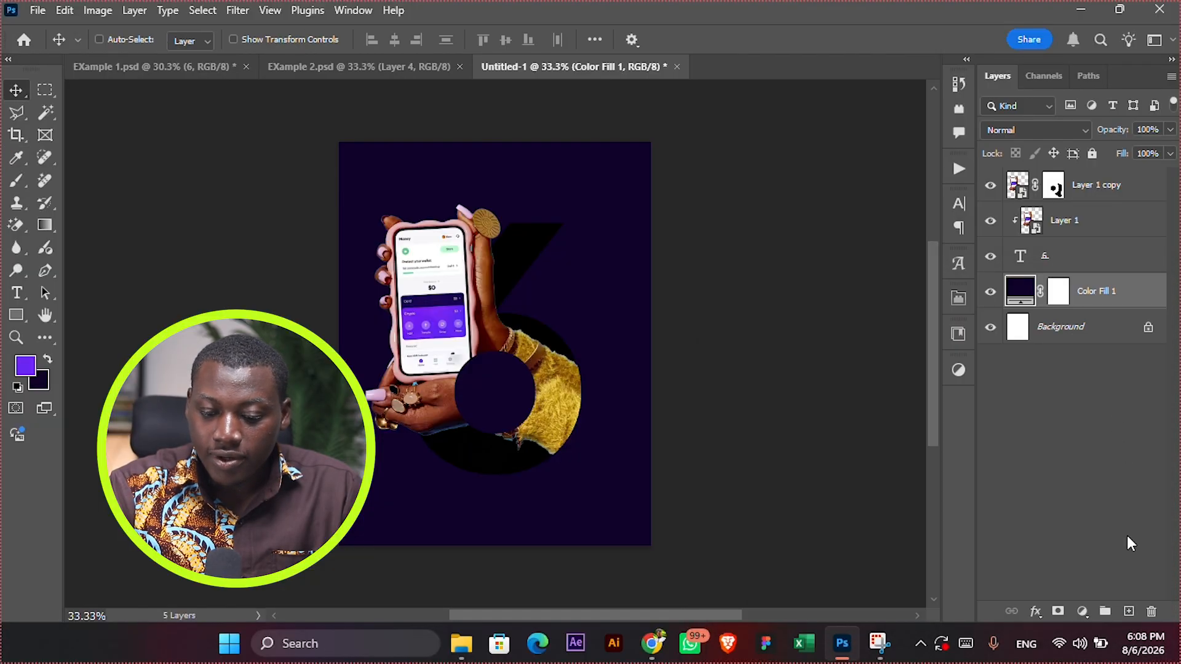
Create a new layer above Color Fill 1 and set up a Soft Round brush with a size of 3583 px
click(1129, 611)
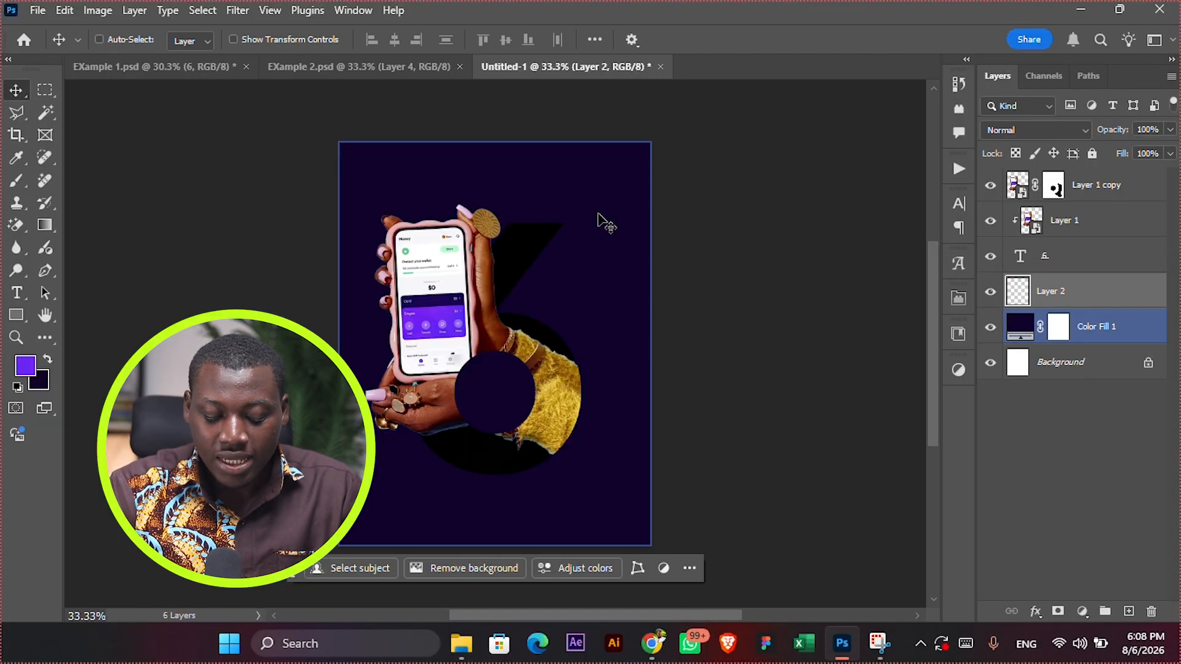
key(b)
right_click(535, 227)
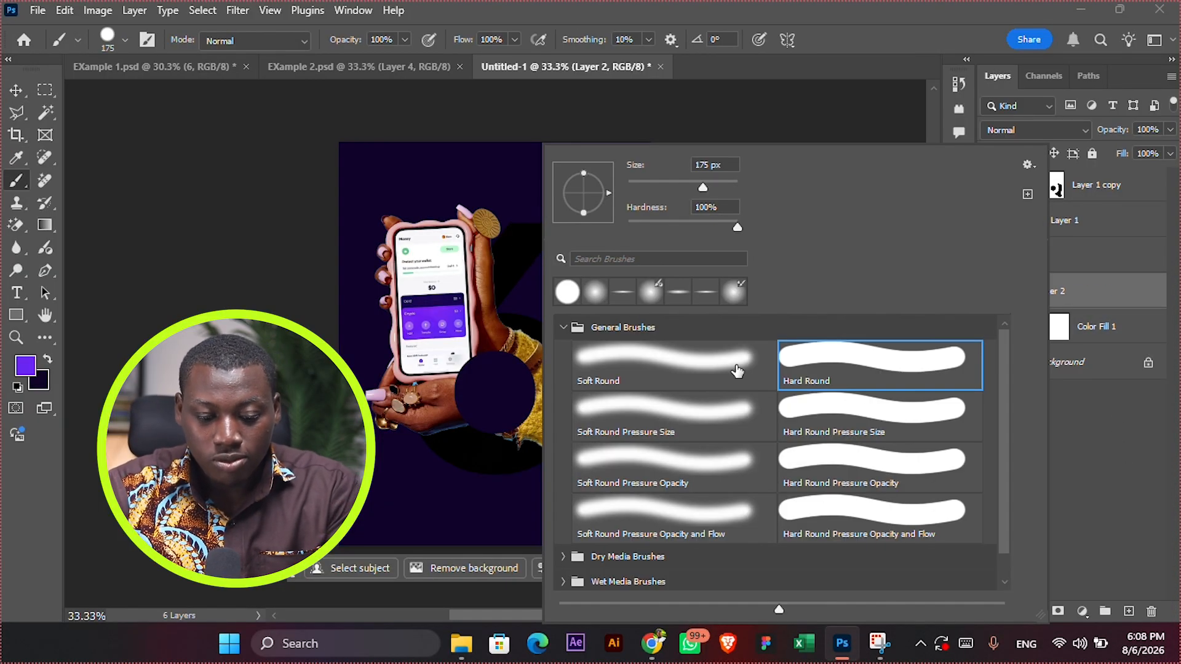
click(702, 369)
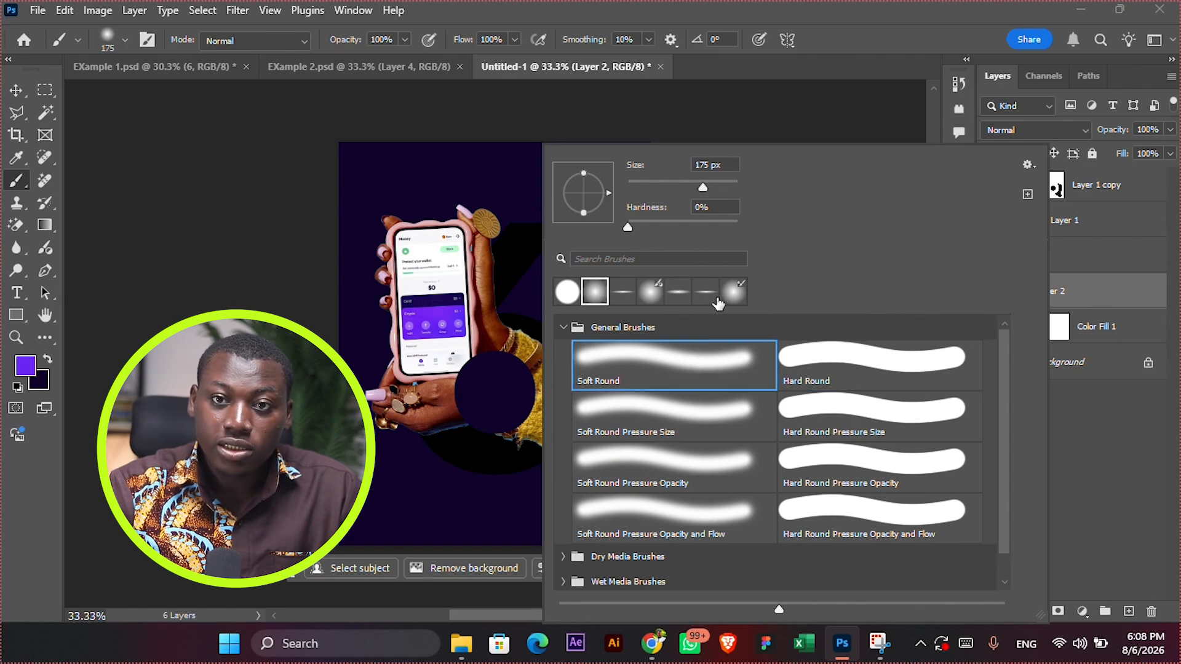
drag(703, 187, 734, 187)
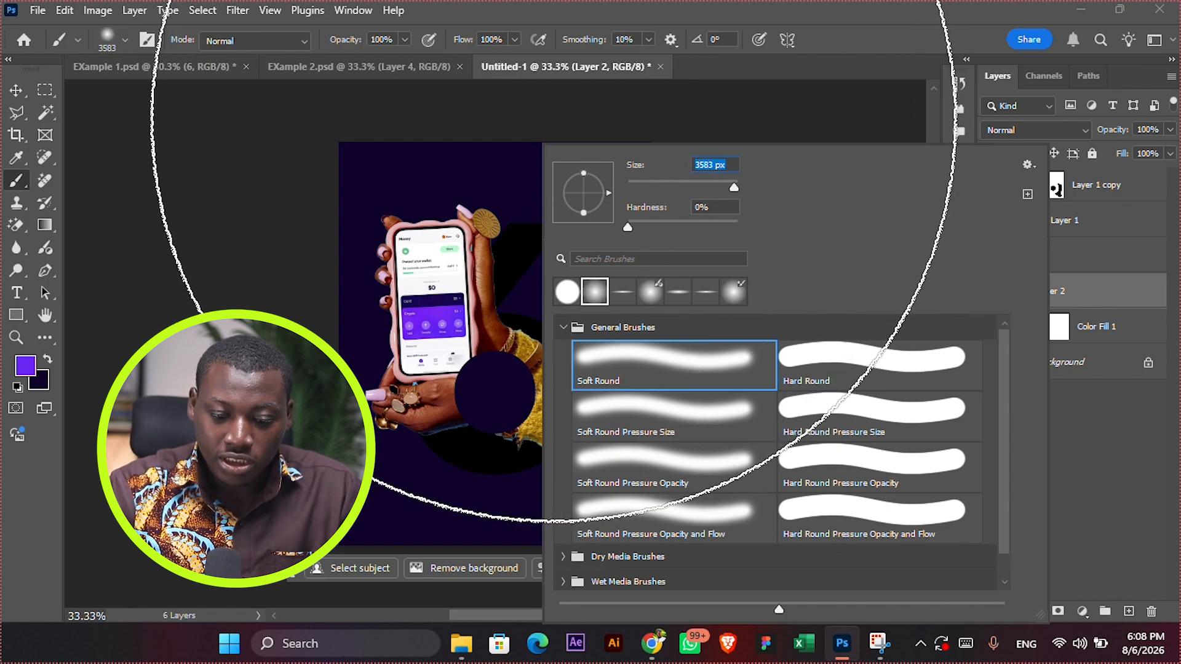
key(Return)
Try a purple dab near the canvas's upper-right corner and reduce the brush size to 2000 px
click(631, 171)
key(bracketleft)
key(bracketleft)
key(bracketleft)
key(bracketleft)
key(bracketleft)
key(bracketleft)
key(bracketleft)
key(bracketleft)
key(bracketleft)
key(bracketleft)
key(bracketleft)
key(bracketleft)
key(bracketleft)
key(bracketleft)
key(bracketleft)
key(bracketleft)
key(ctrl+z)
key(Delete)
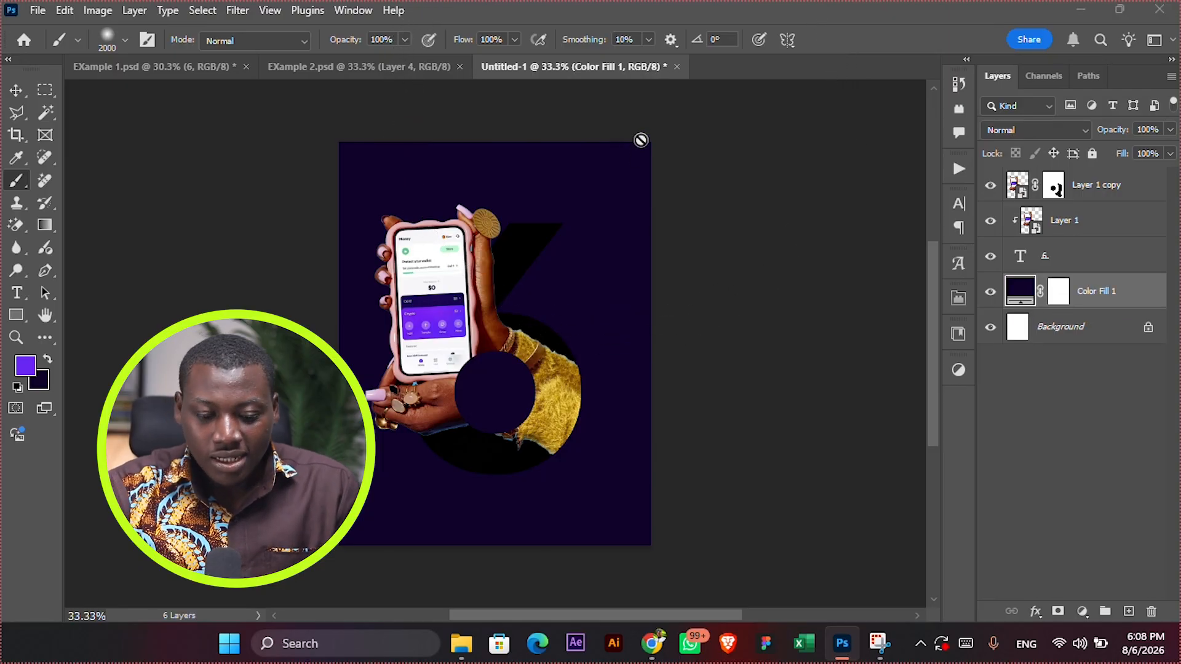
click(640, 133)
key(Escape)
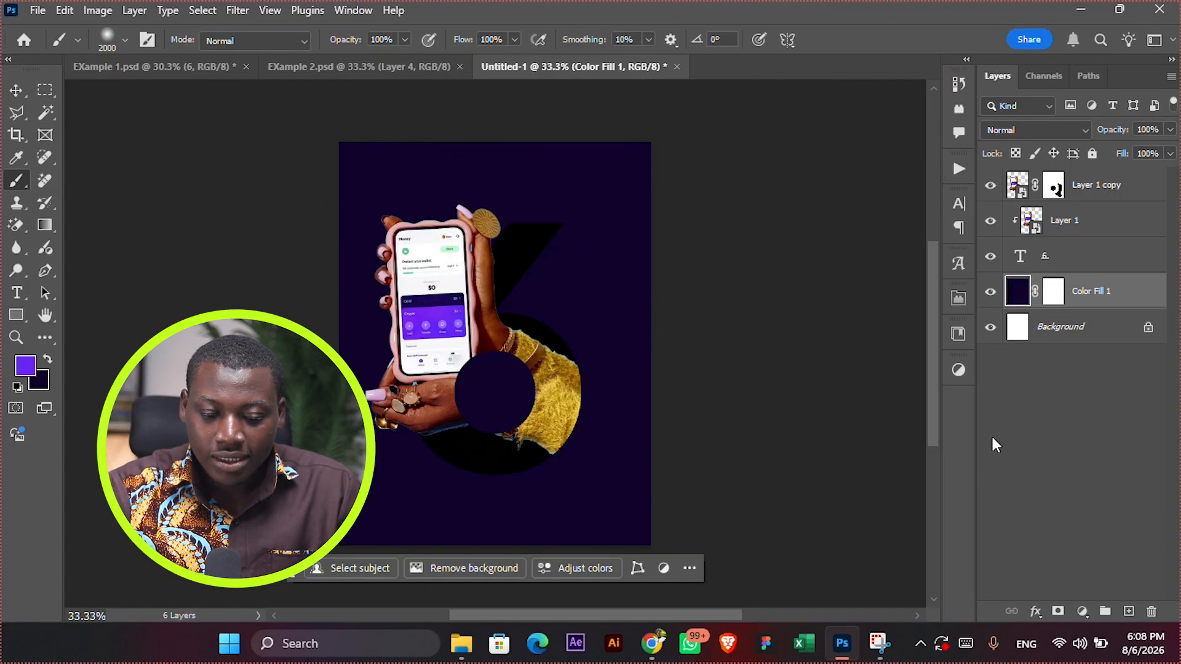
click(1129, 611)
key(ctrl+z)
key(ctrl+z)
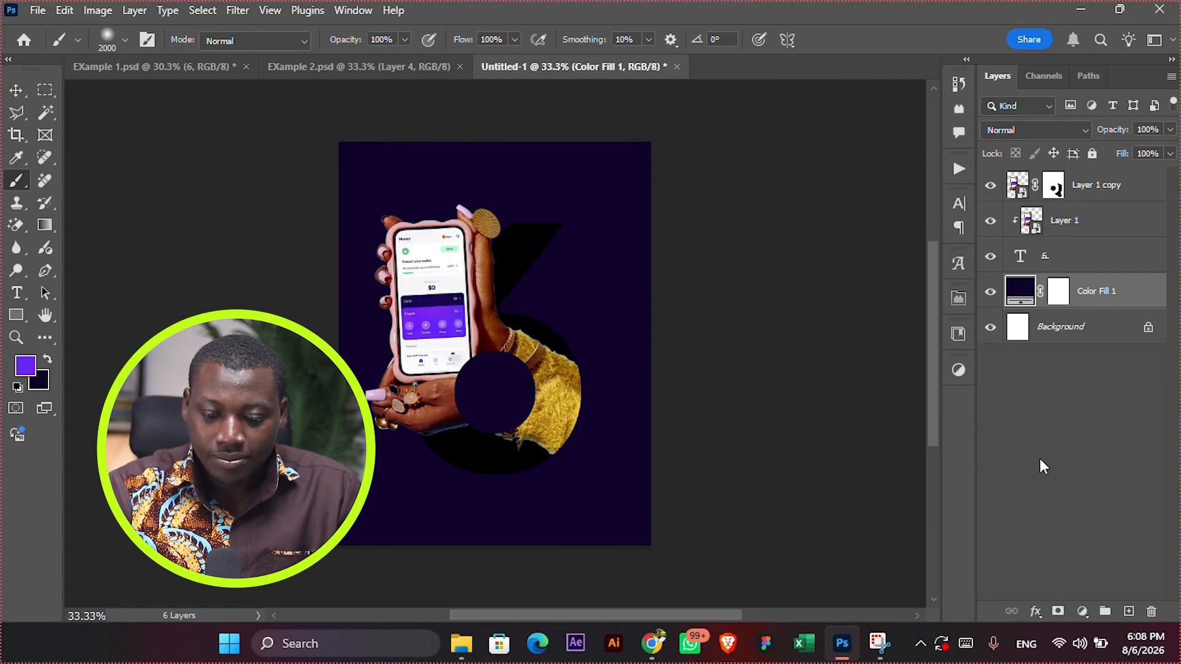
Create a new layer above Color Fill 1 and brush a soft purple glow into the canvas's upper-right corner
click(1129, 612)
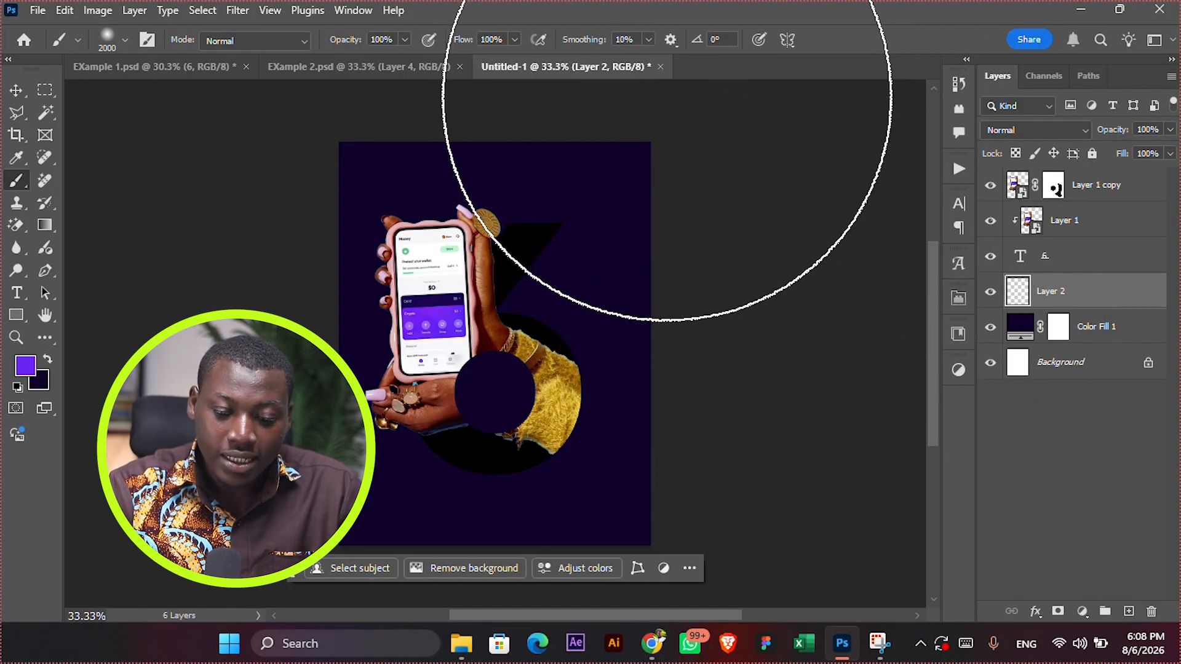
drag(667, 96, 500, 330)
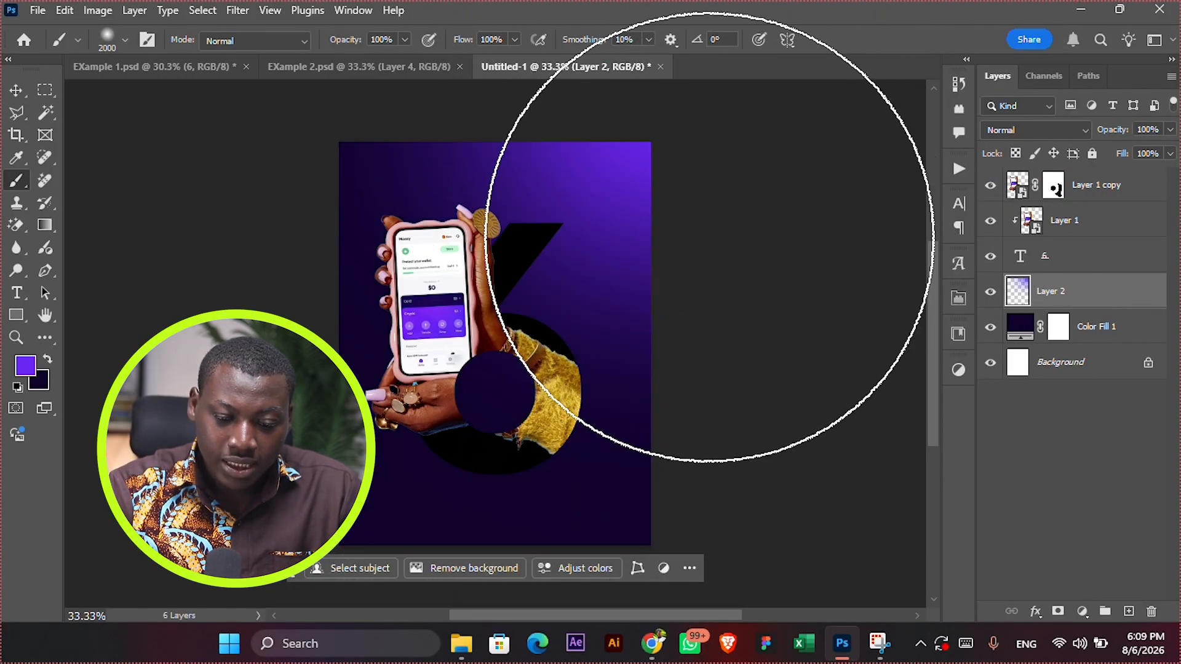
key(v)
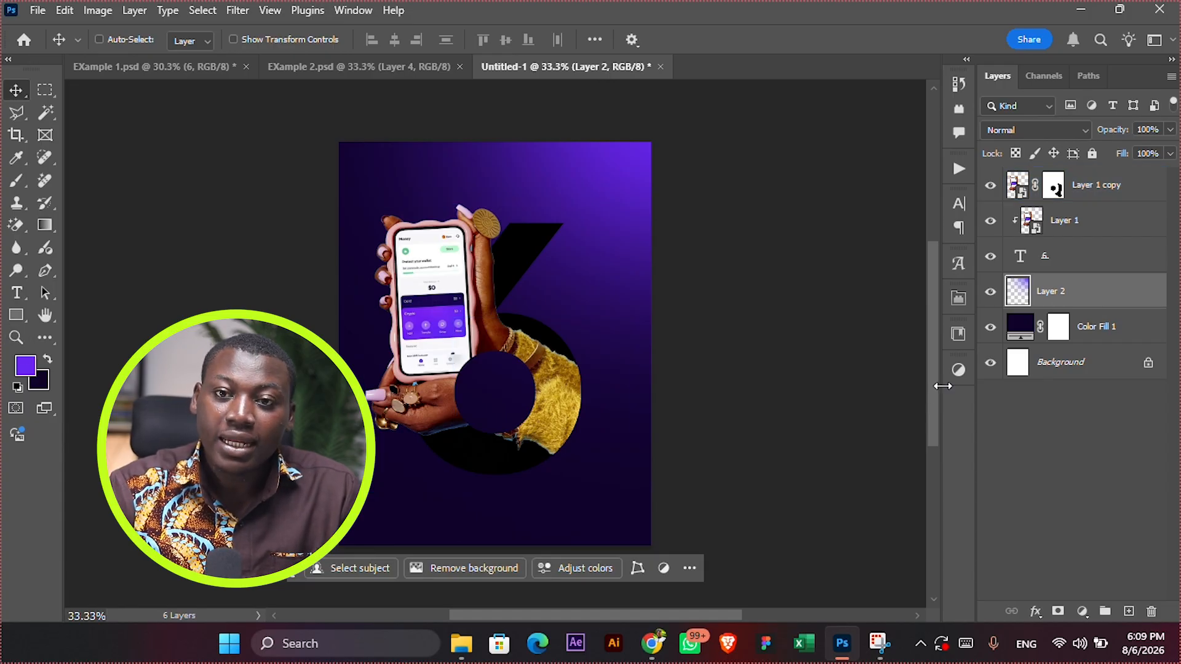
Recolour the 6 text to purple #6a27f3, sampled from the foreground colour swatch
click(1042, 270)
click(955, 205)
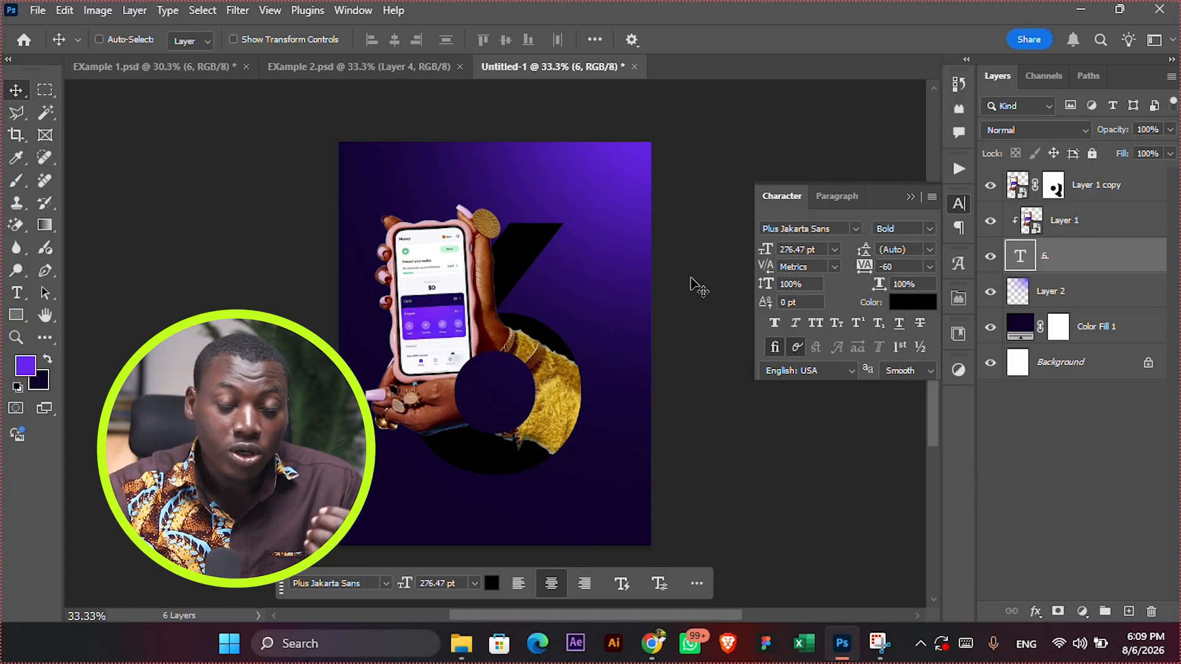
click(913, 302)
click(22, 365)
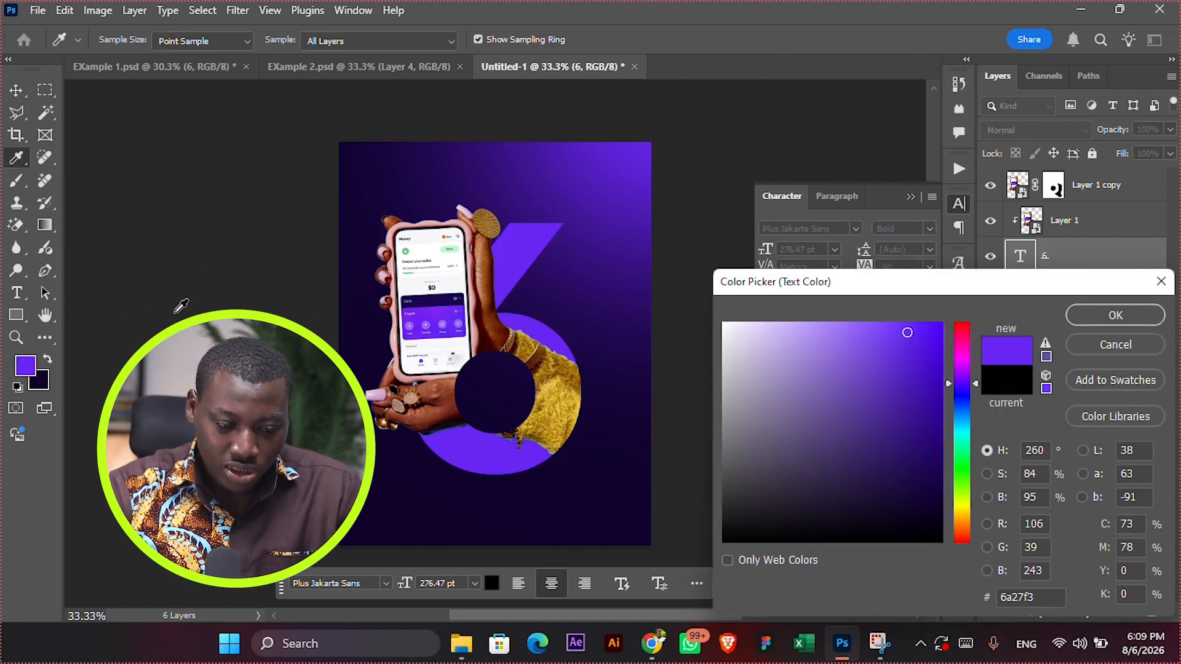
click(1132, 309)
key(v)
Duplicate the purple 6 text layer
click(1088, 226)
click(1110, 254)
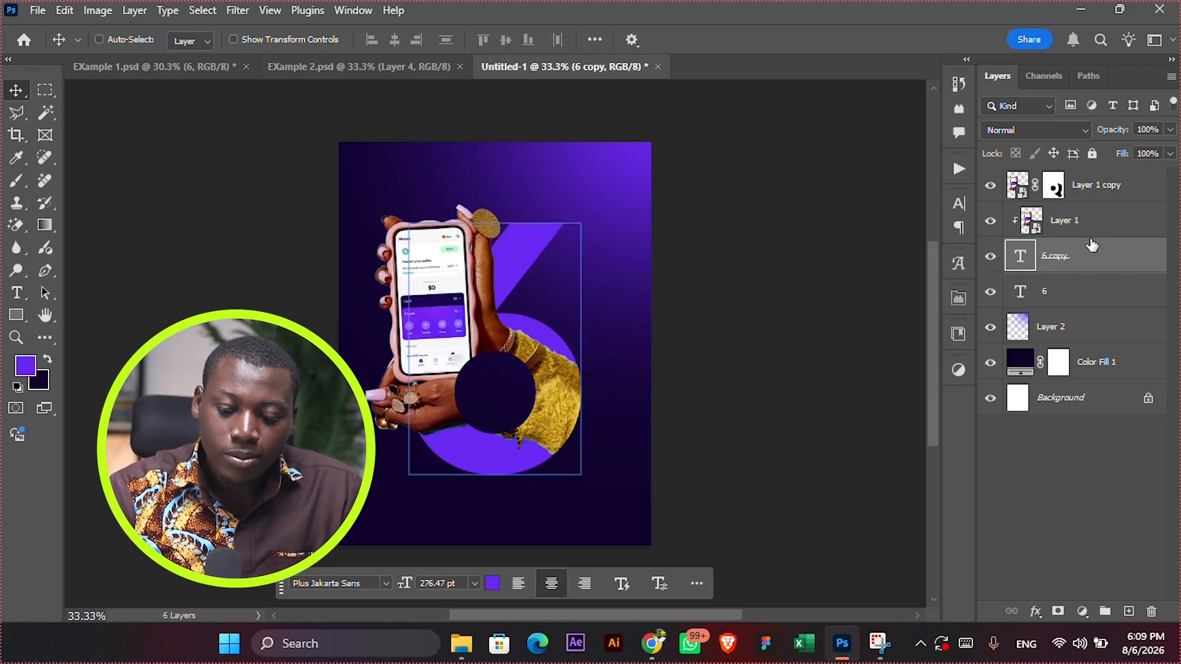
key(ctrl+j)
click(1137, 284)
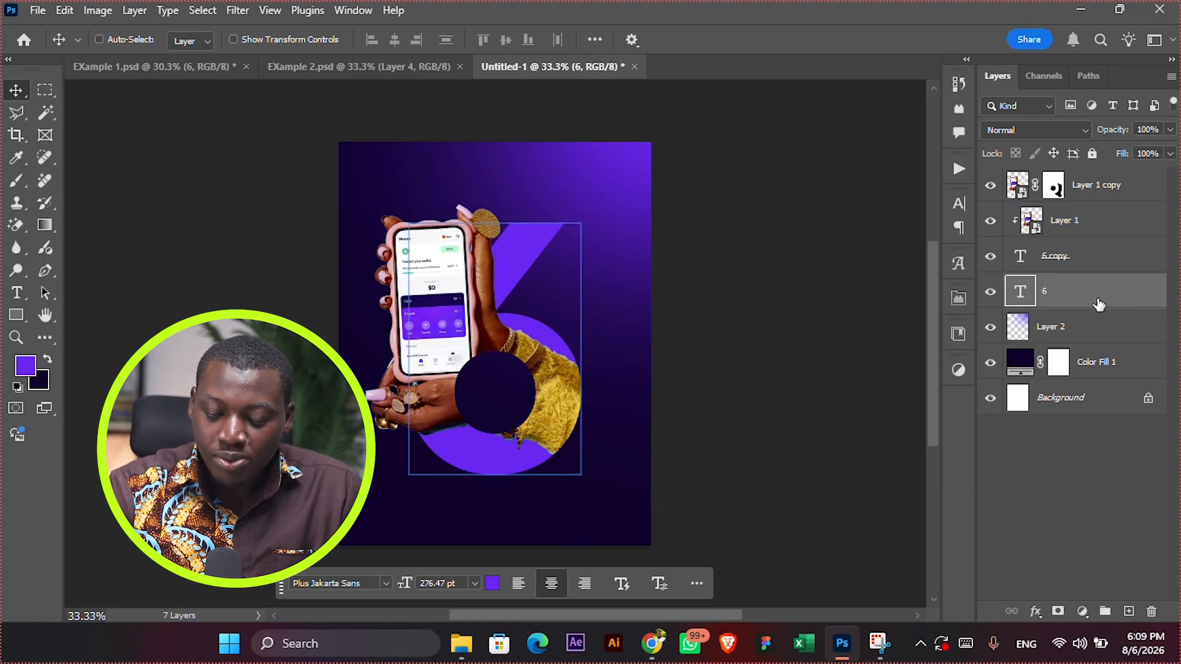
Try moving Layer 1 copy, undo the move, and group it with Layer 1 and the 6 copy text
click(1086, 270)
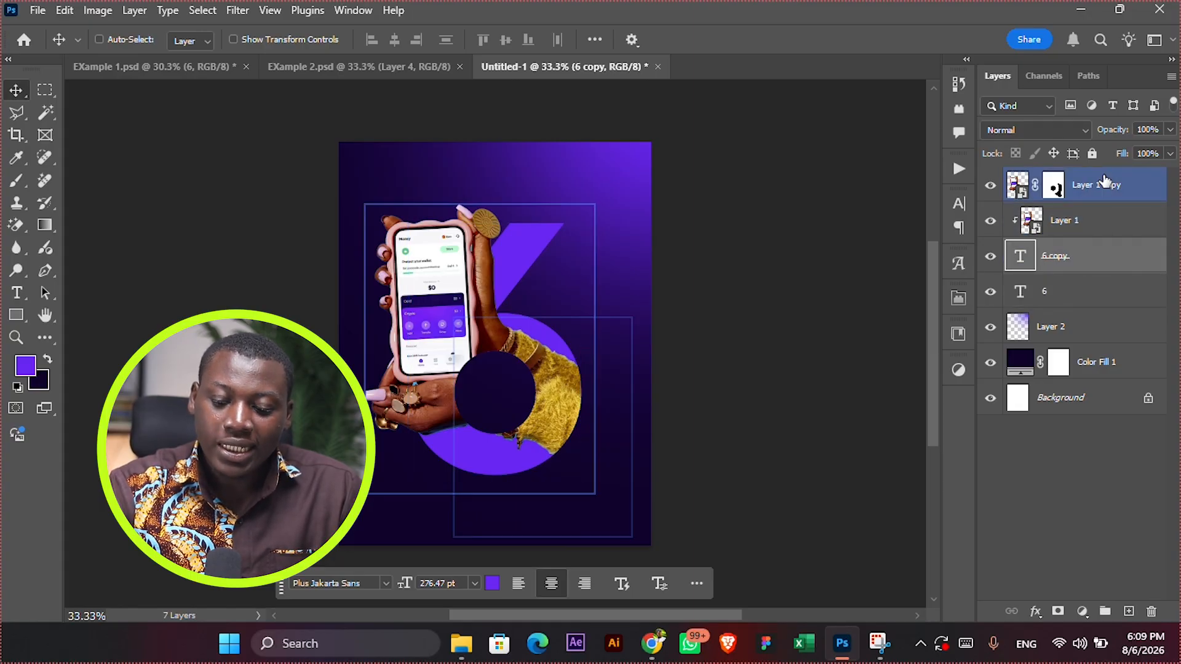
shift+click(1102, 184)
click(1101, 190)
drag(769, 265, 704, 247)
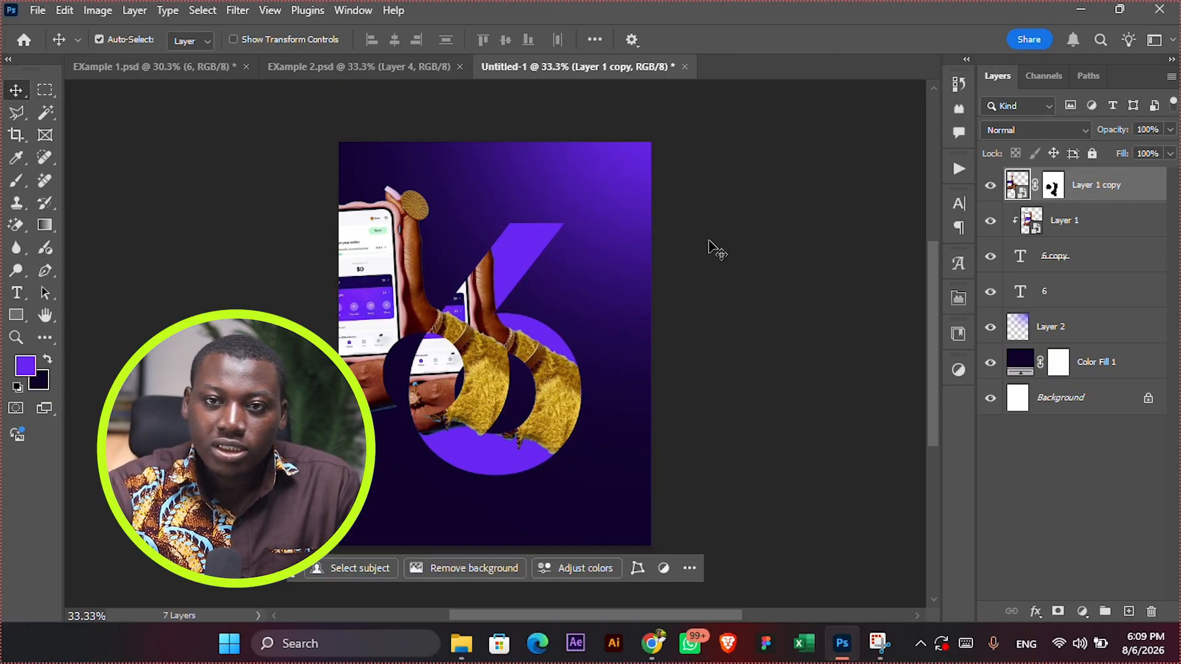
key(ctrl+z)
shift+click(1058, 271)
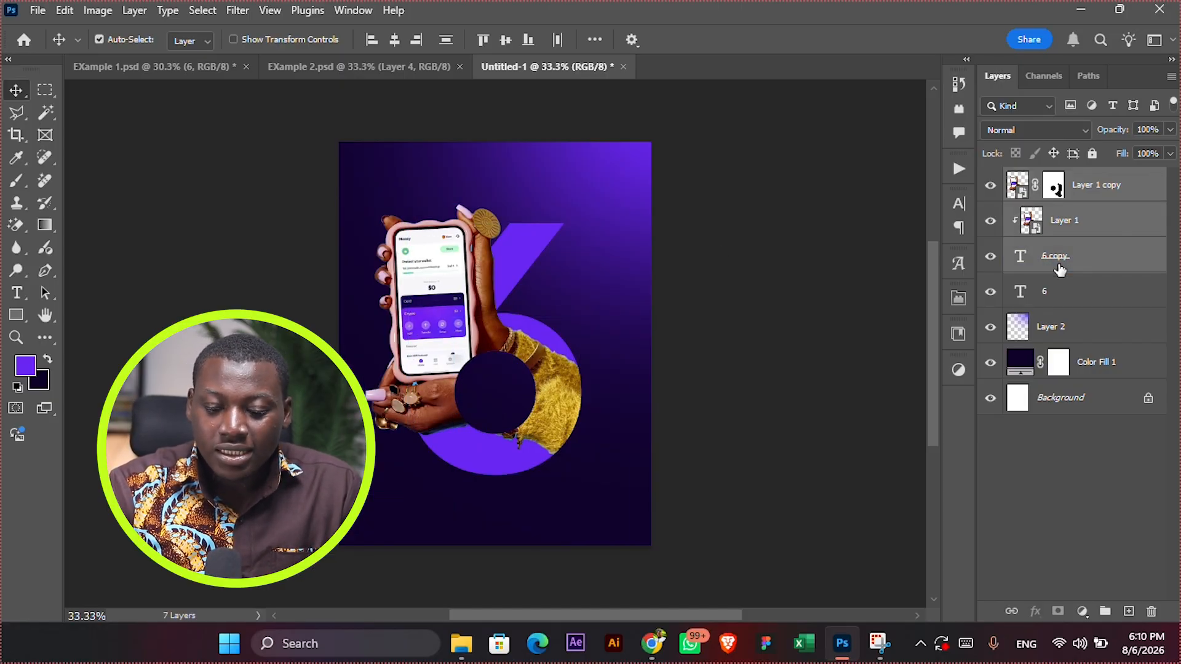
key(ctrl+g)
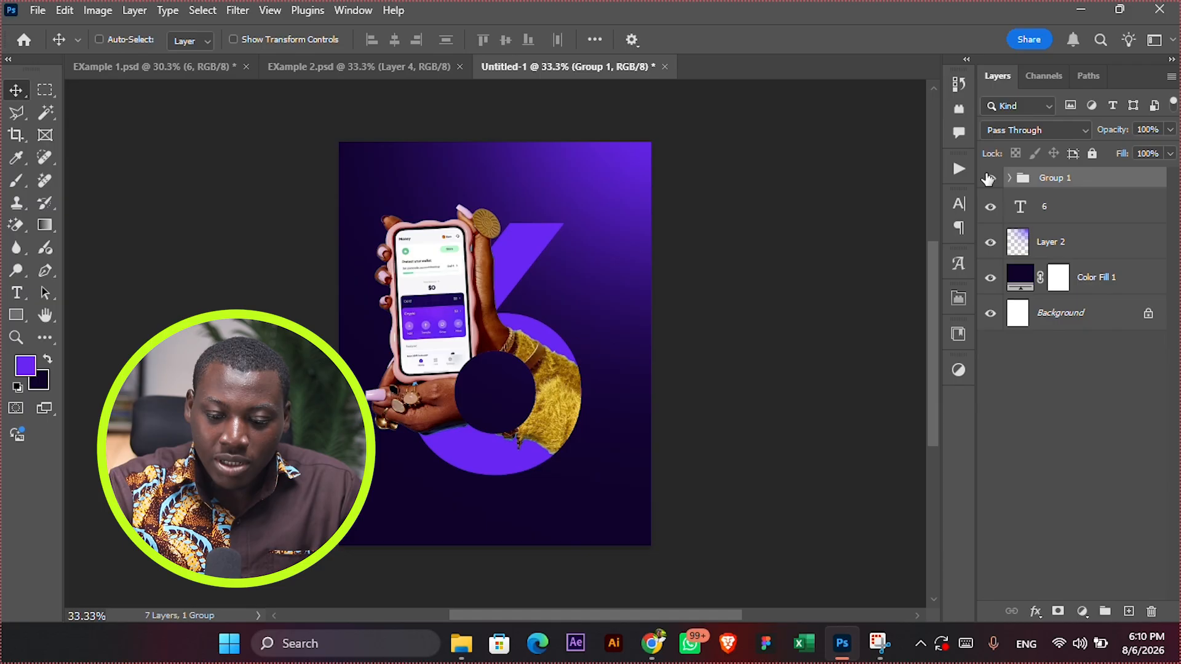
Look inside Group 1 and try moving the original 6 text up and away from the grouped artwork
click(1010, 179)
click(1009, 179)
click(1049, 208)
drag(699, 336, 731, 315)
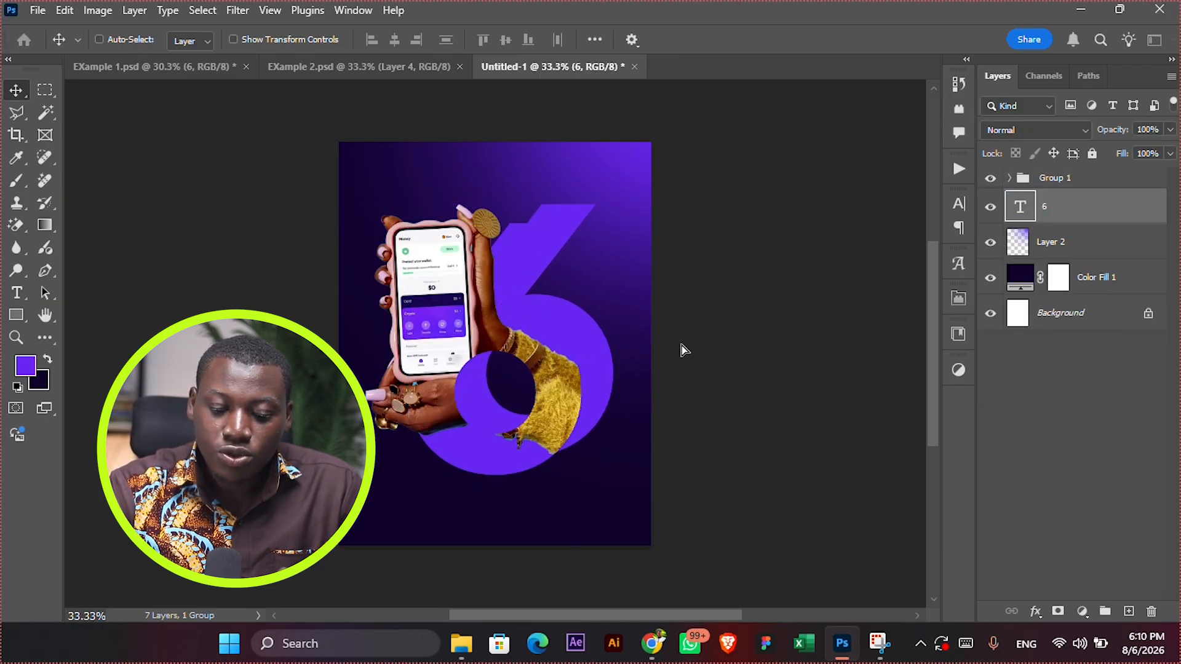
key(ctrl+z)
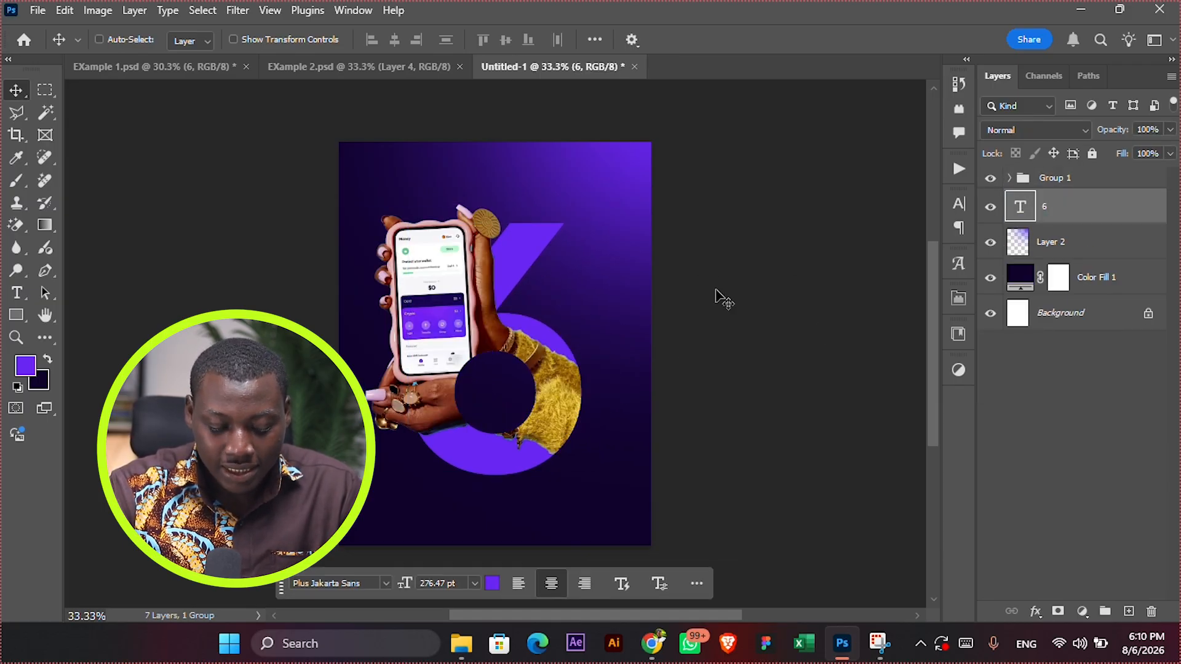
Convert the original 6 text layer to a smart object and set its fill opacity to 0%
right_click(1087, 212)
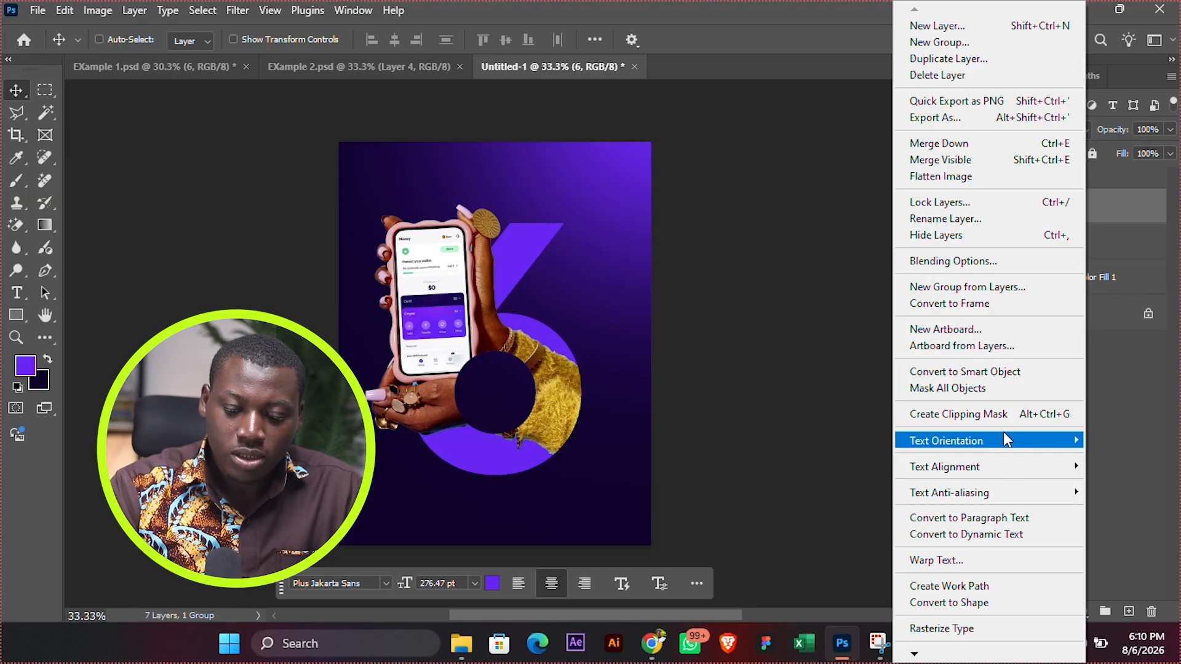
click(986, 370)
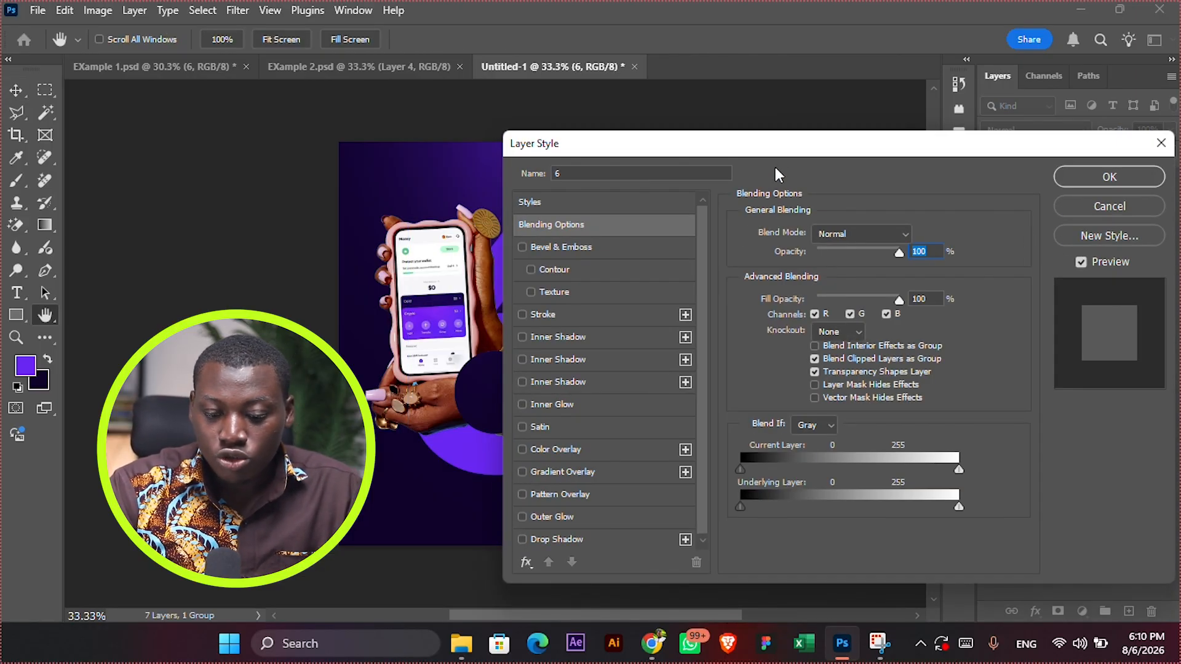
drag(880, 145, 940, 115)
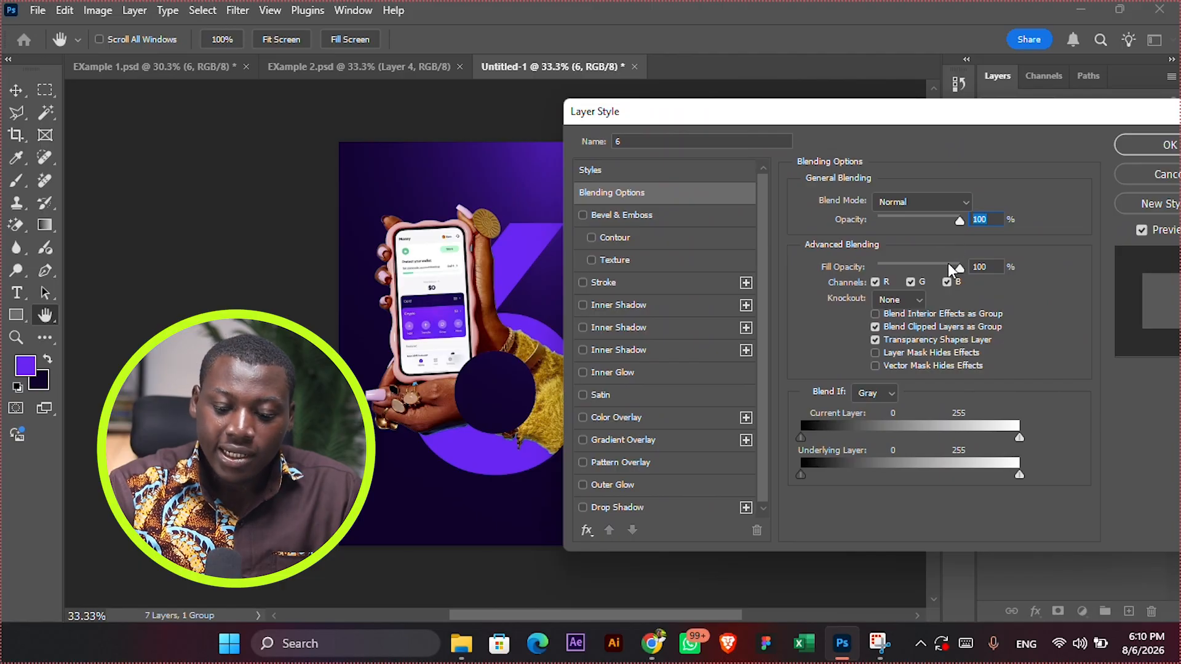
drag(962, 277, 839, 265)
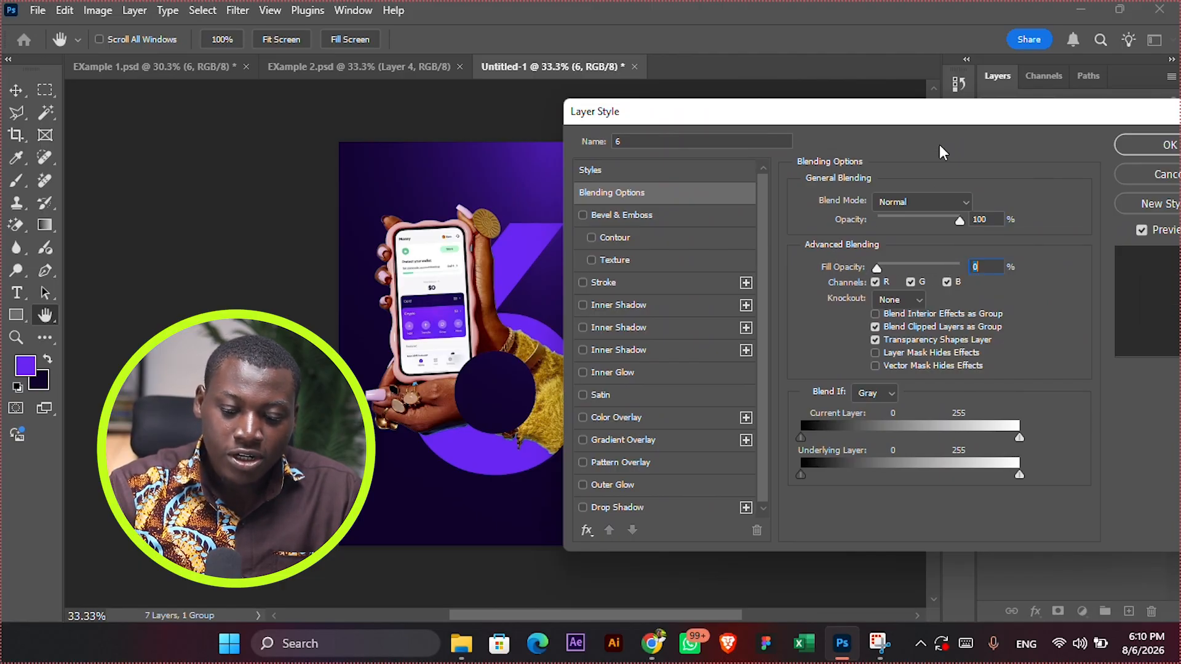
drag(940, 115, 997, 139)
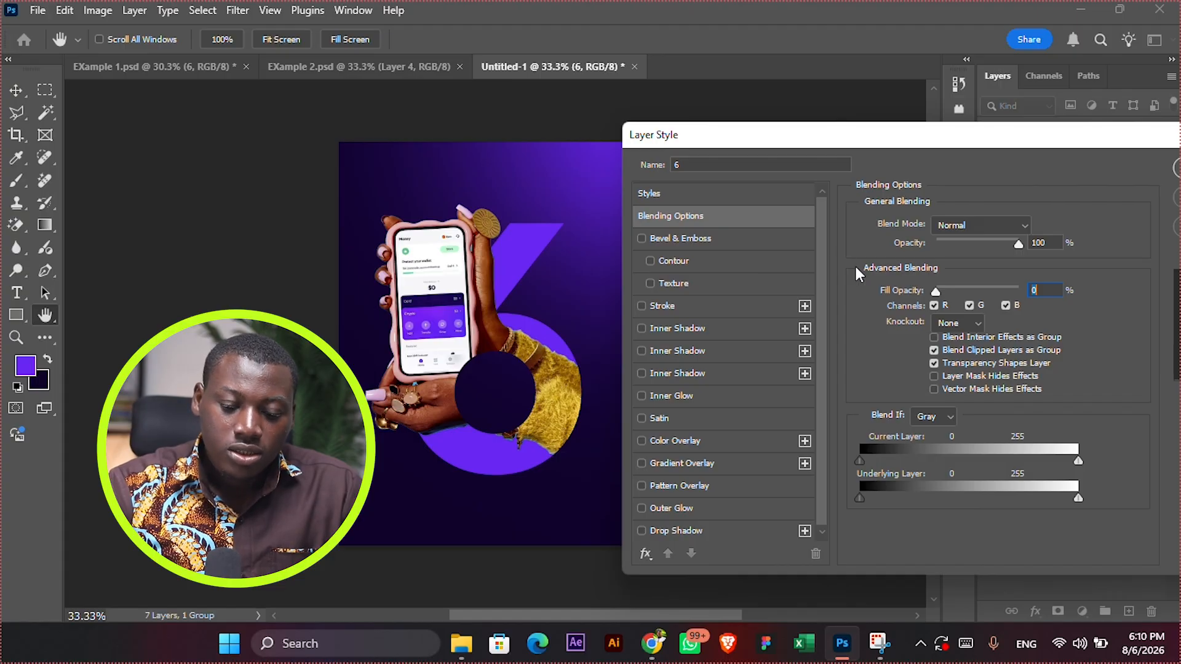
Add a 1 px inside Stroke in purple #6a27f3 to the 6 smart object
click(662, 306)
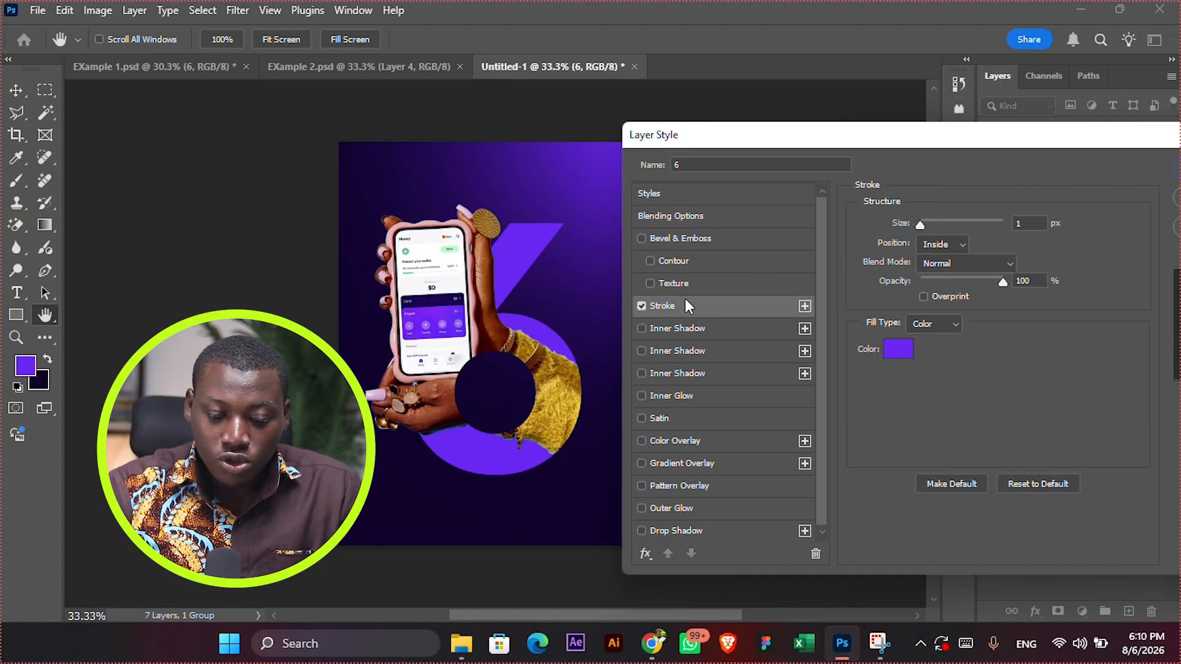
click(890, 347)
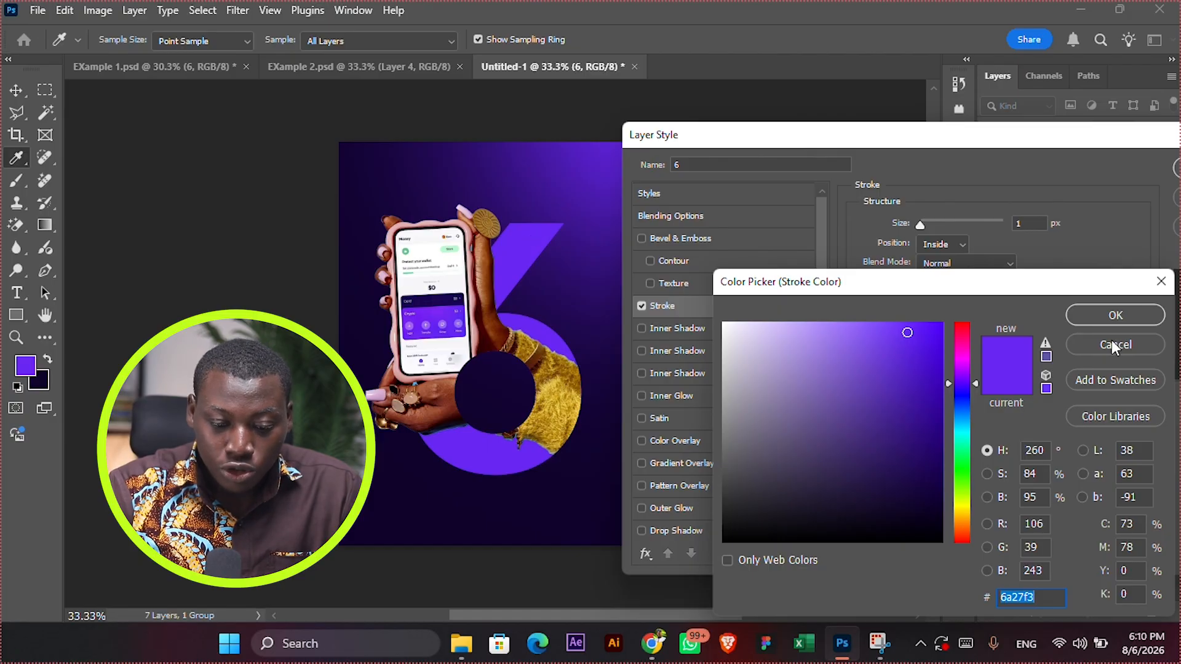
click(1119, 314)
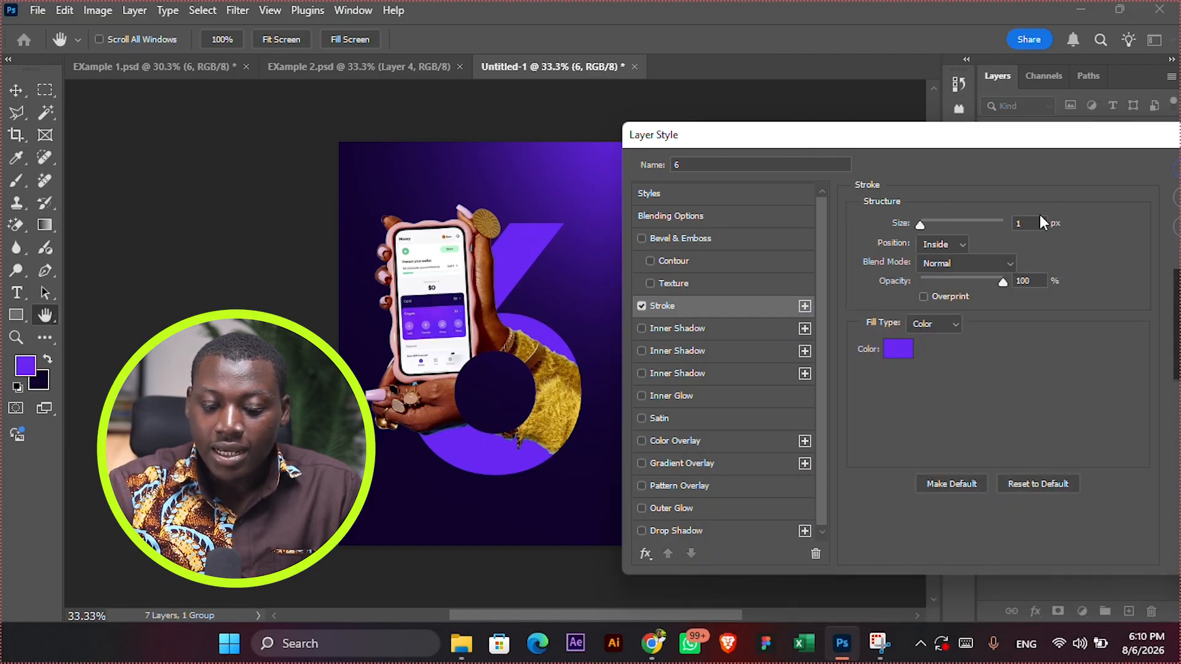
click(1037, 147)
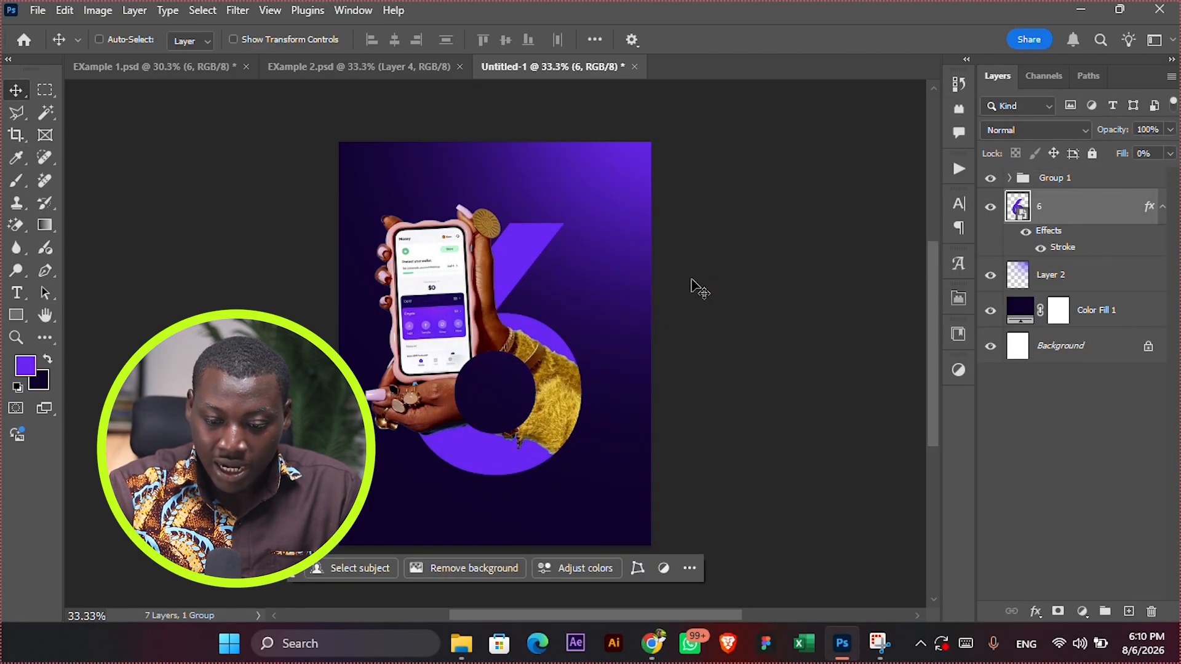
Enlarge the outlined 6 proportionally to about 139% and position it centred around the main artwork
key(ctrl+t)
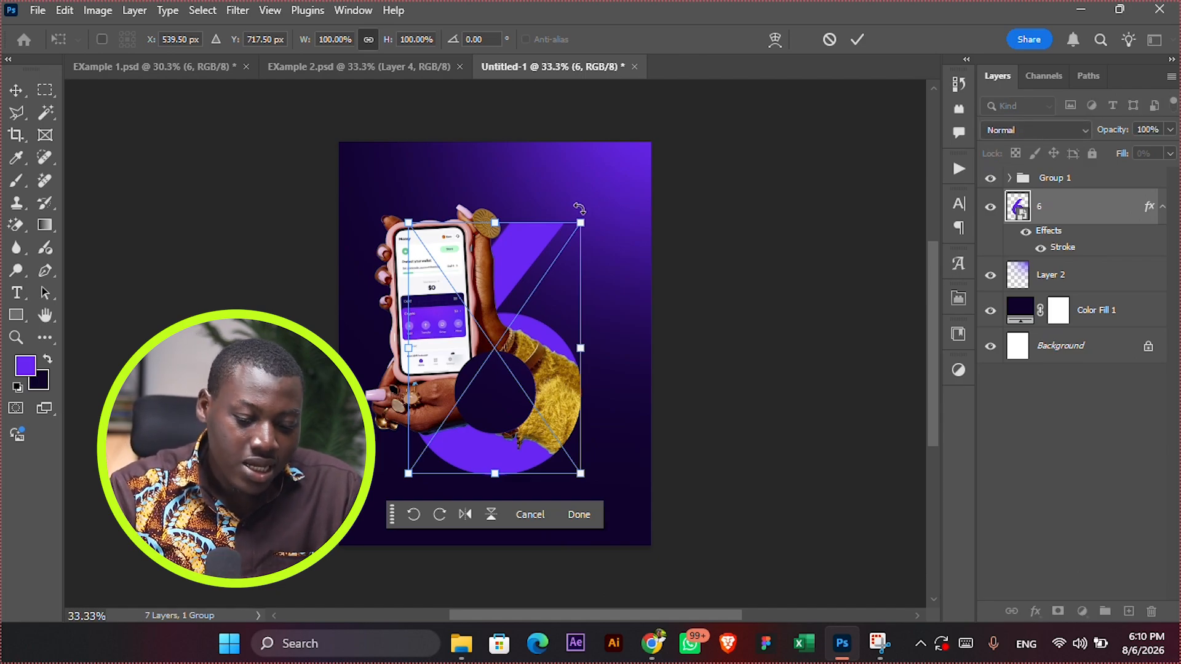
drag(582, 222, 625, 179)
mouse_move(561, 315)
mouse_down()
mouse_move(560, 285)
mouse_move(557, 313)
mouse_up()
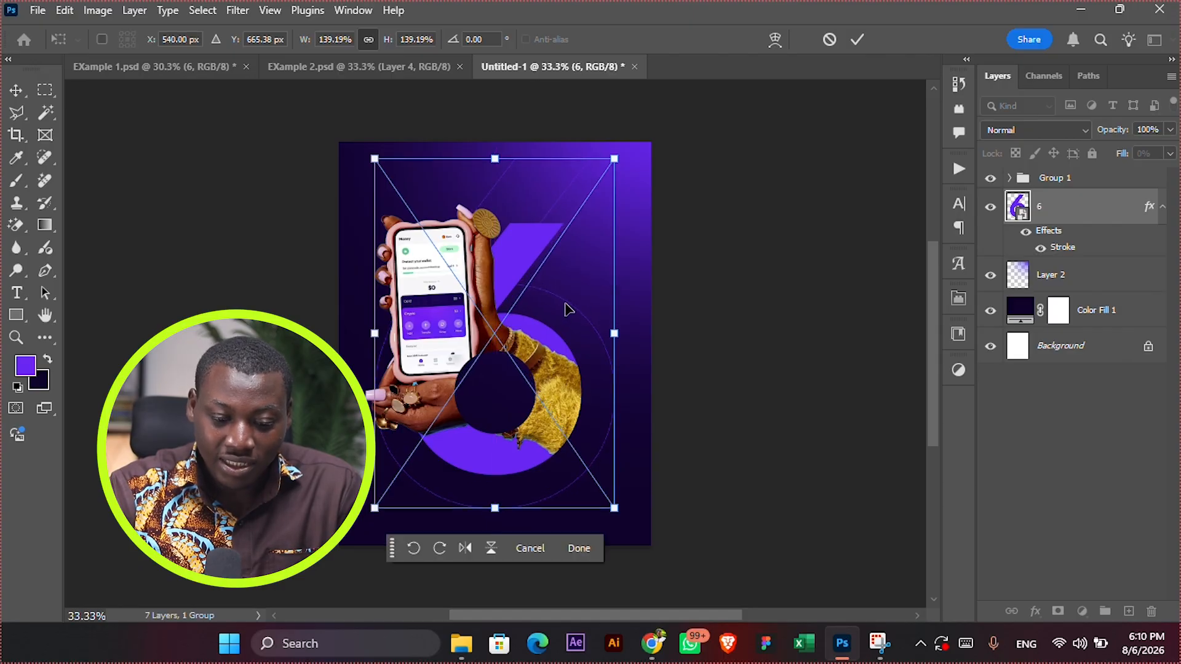
key(Return)
Duplicate the outlined 6, enlarge the copy slightly beyond the canvas width, and position it around the smaller outline
key(ctrl)
key(ctrl+j)
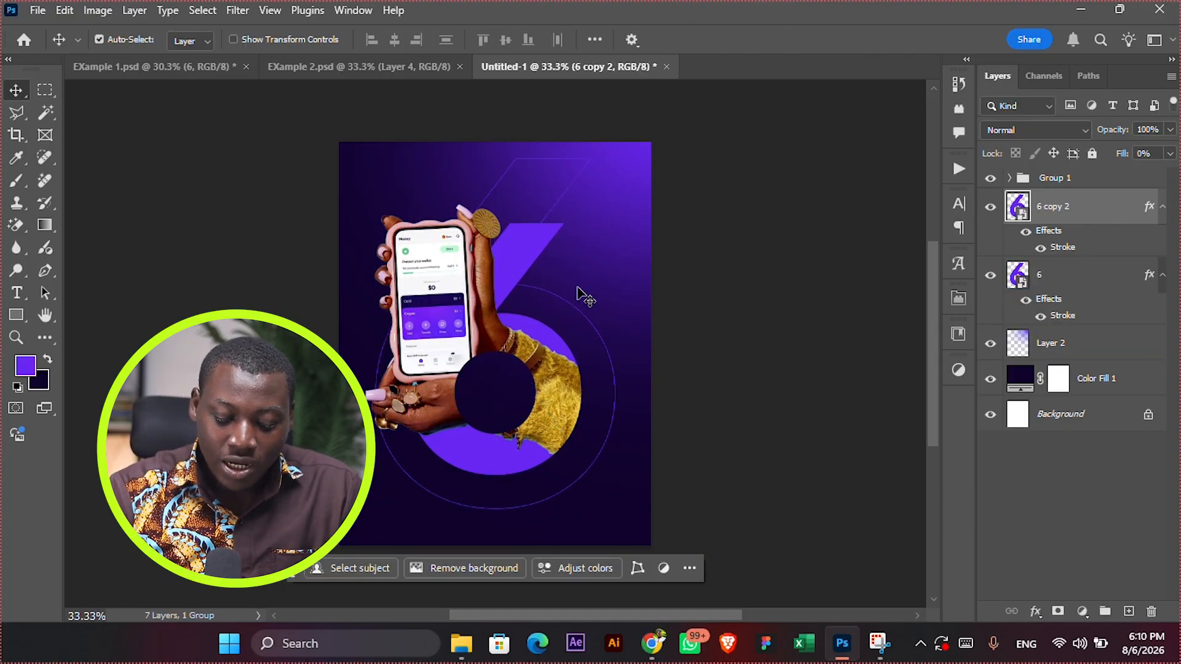
key(ctrl+t)
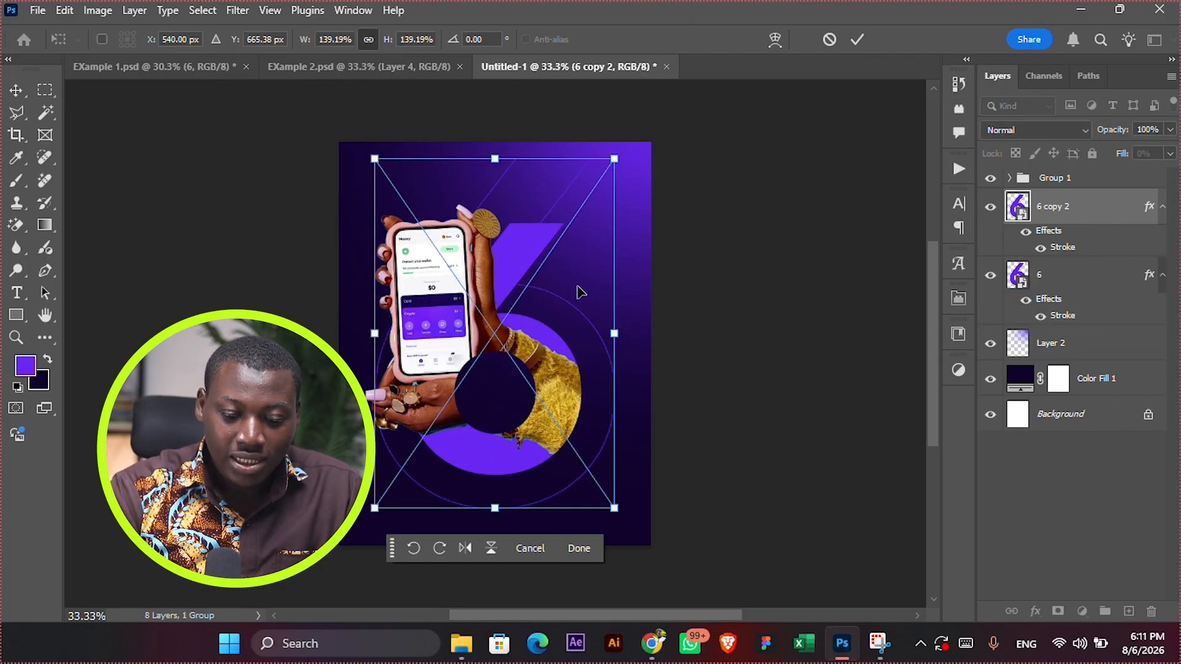
drag(619, 333, 651, 318)
drag(598, 380, 595, 351)
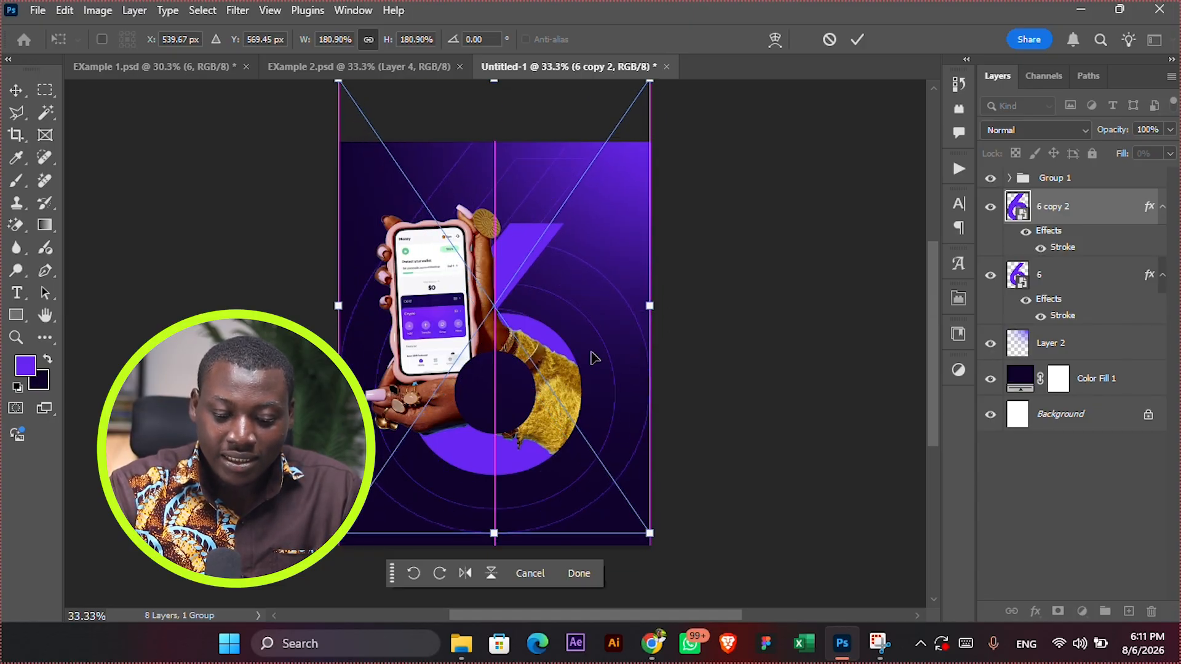
drag(649, 308, 662, 305)
drag(625, 320, 624, 318)
key(Return)
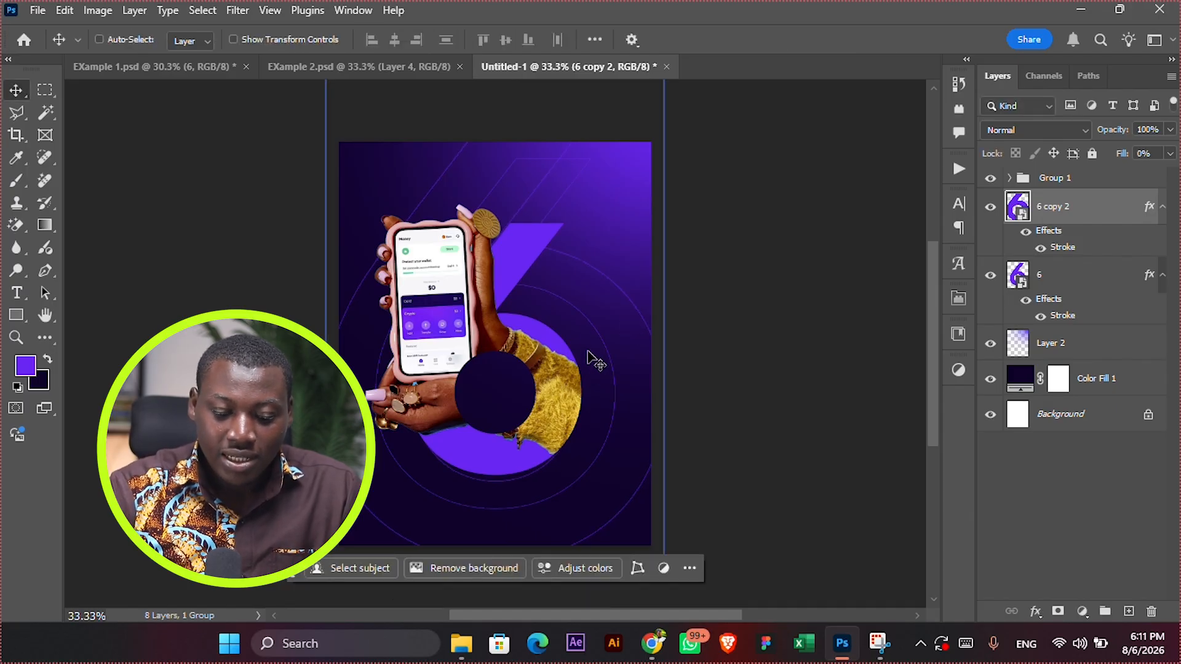
drag(596, 343, 627, 340)
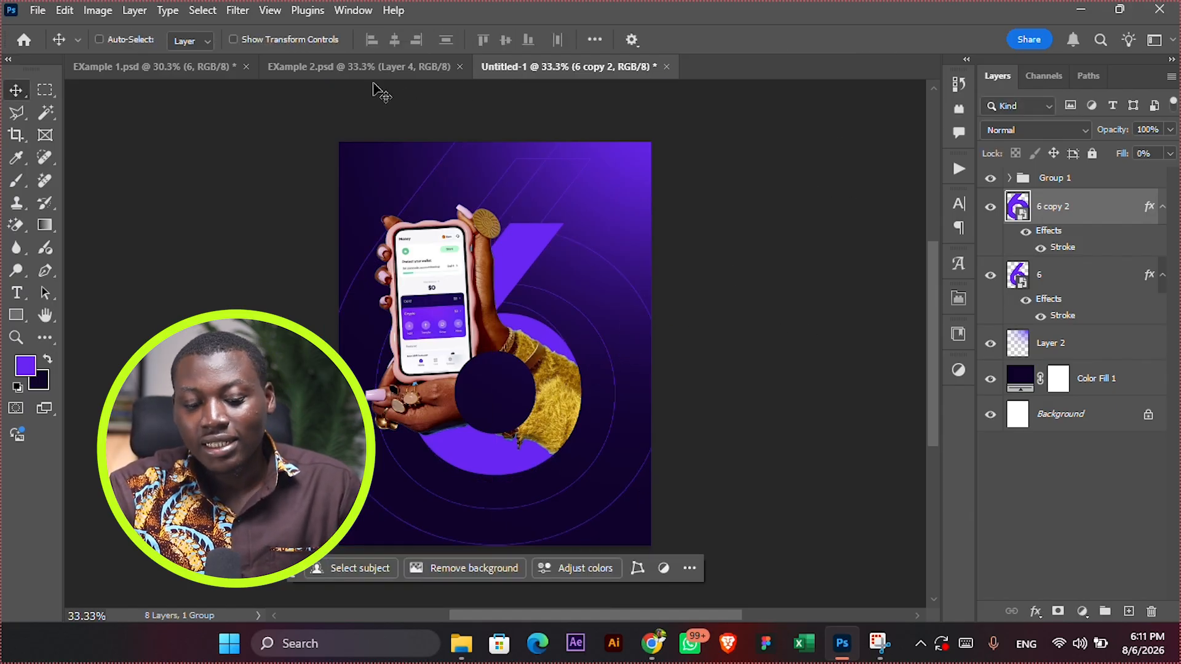
Switch to the EXample 1.psd document and show its Layer 2 purple glow
click(154, 66)
click(1095, 222)
click(990, 324)
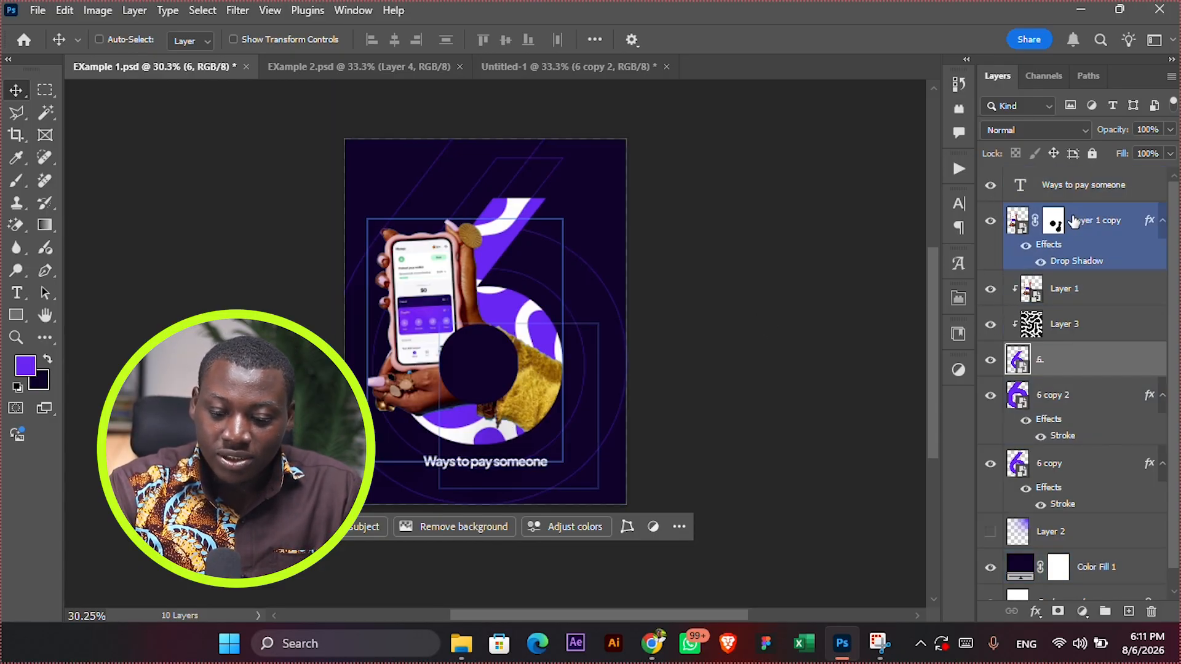
click(991, 531)
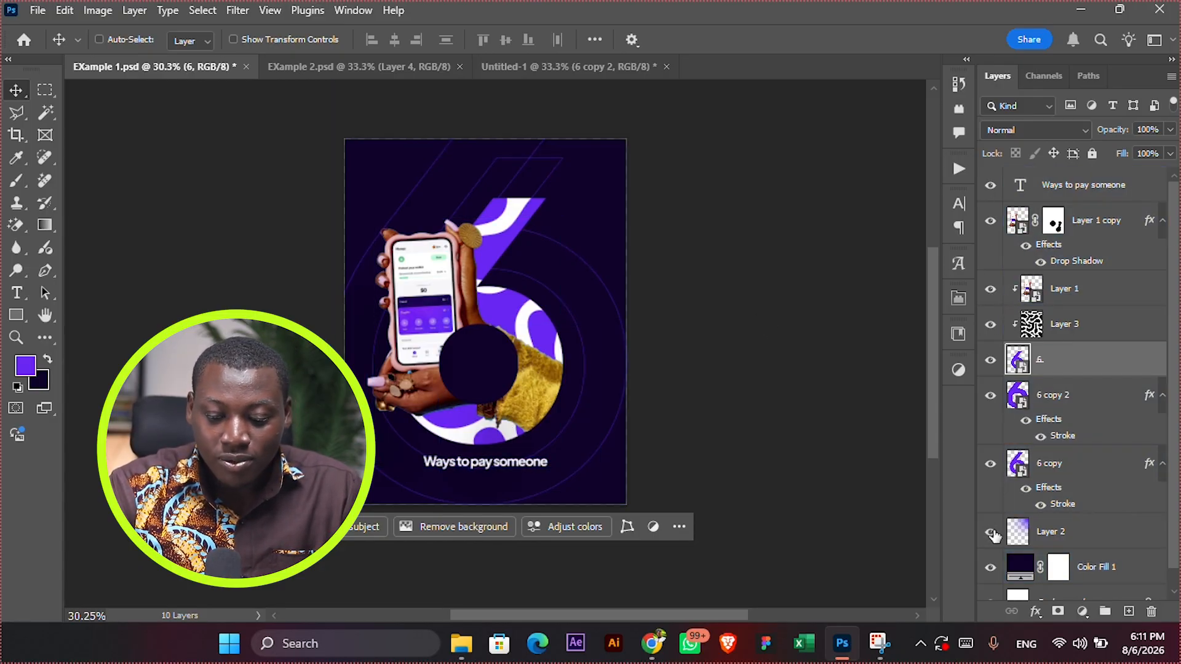
Copy the wavy pattern Layer 3 from EXample 1.psd into the Untitled-1 document
click(1065, 184)
scroll(578, 328, up, 1)
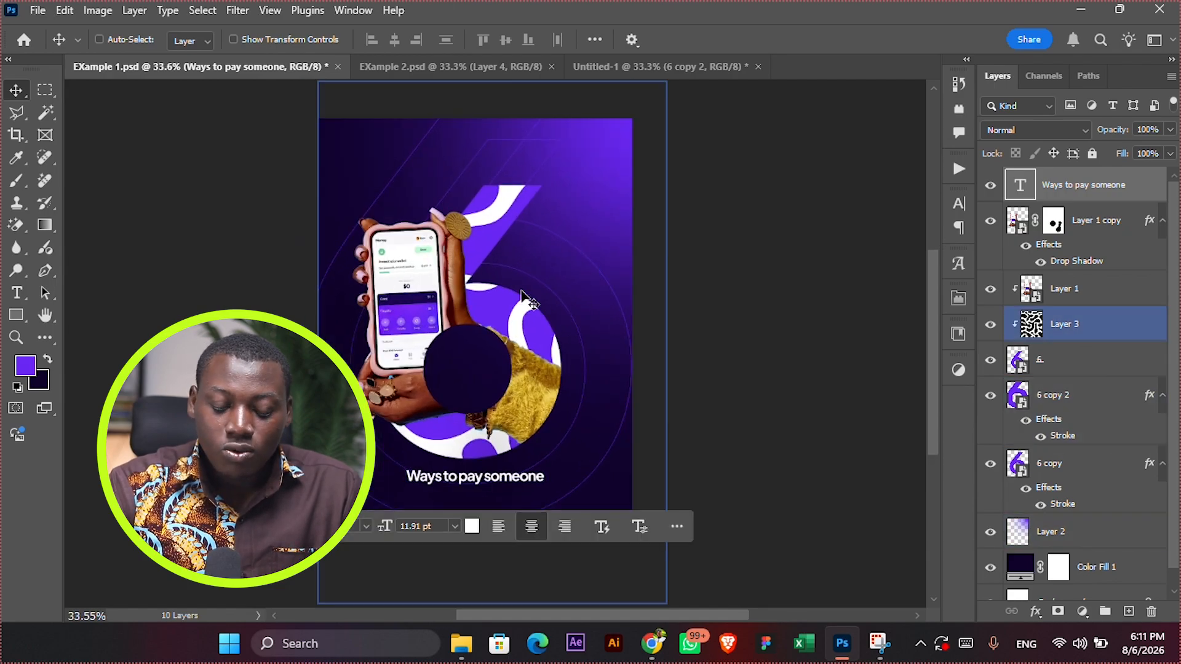
drag(558, 287, 556, 298)
drag(1083, 322, 508, 373)
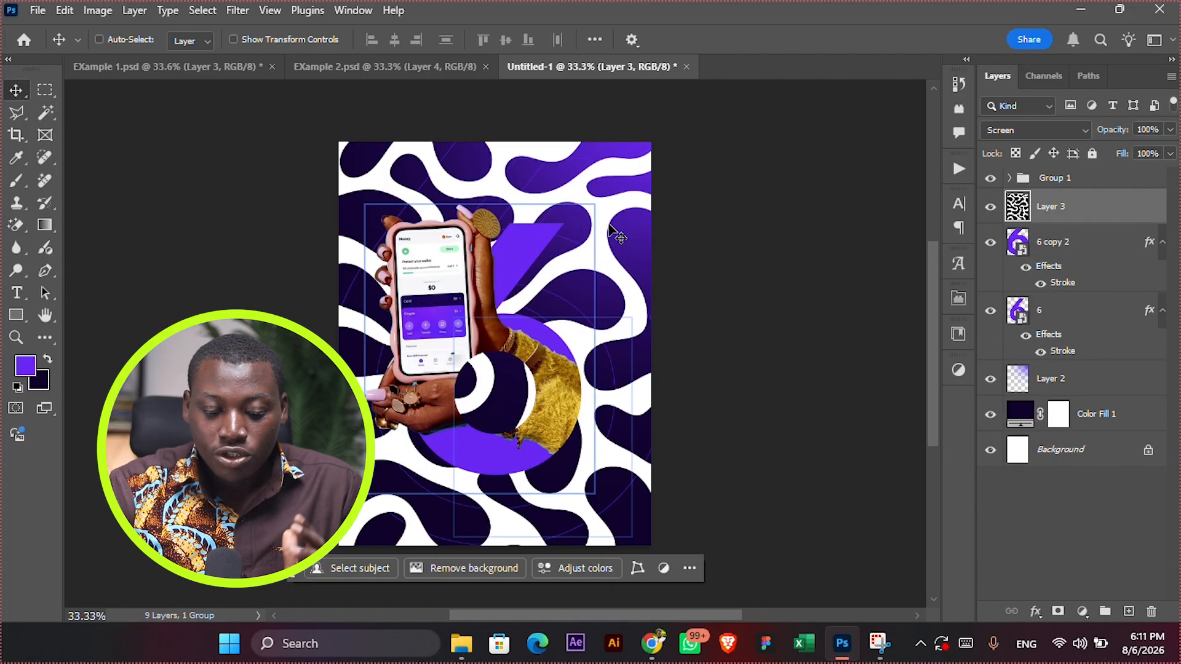
Move the Layer 3 pattern into Group 1 between Layer 1 and the 6 copy text, clipping it to the number
click(1010, 178)
drag(1074, 328, 1075, 243)
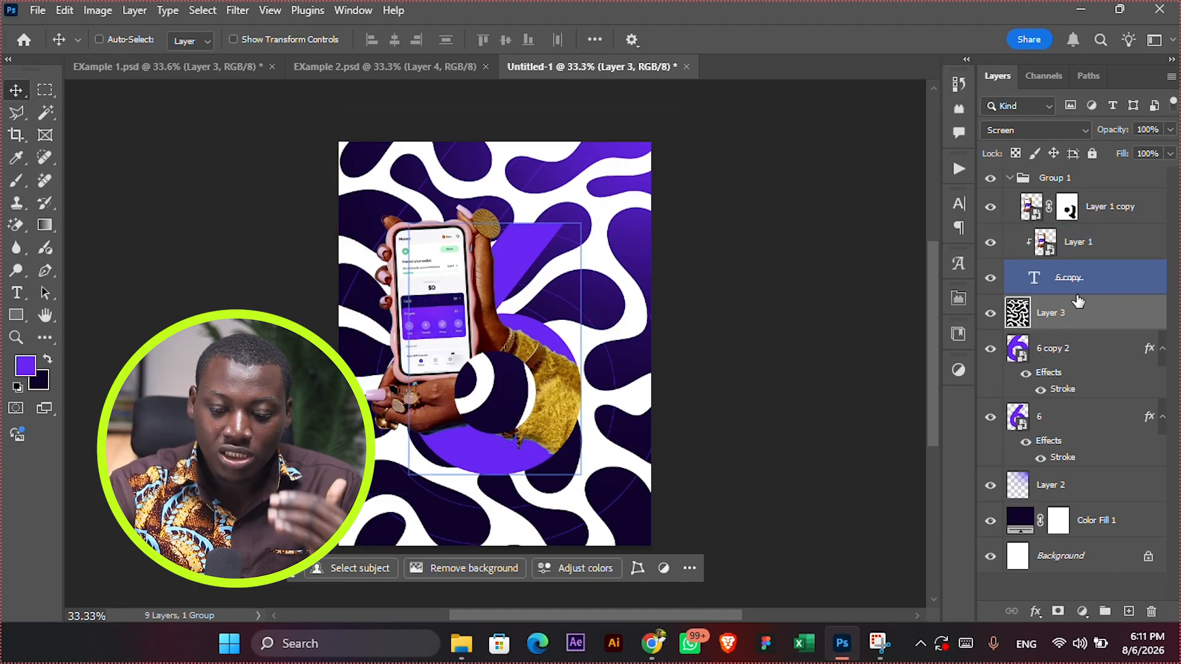
drag(1071, 316, 1079, 267)
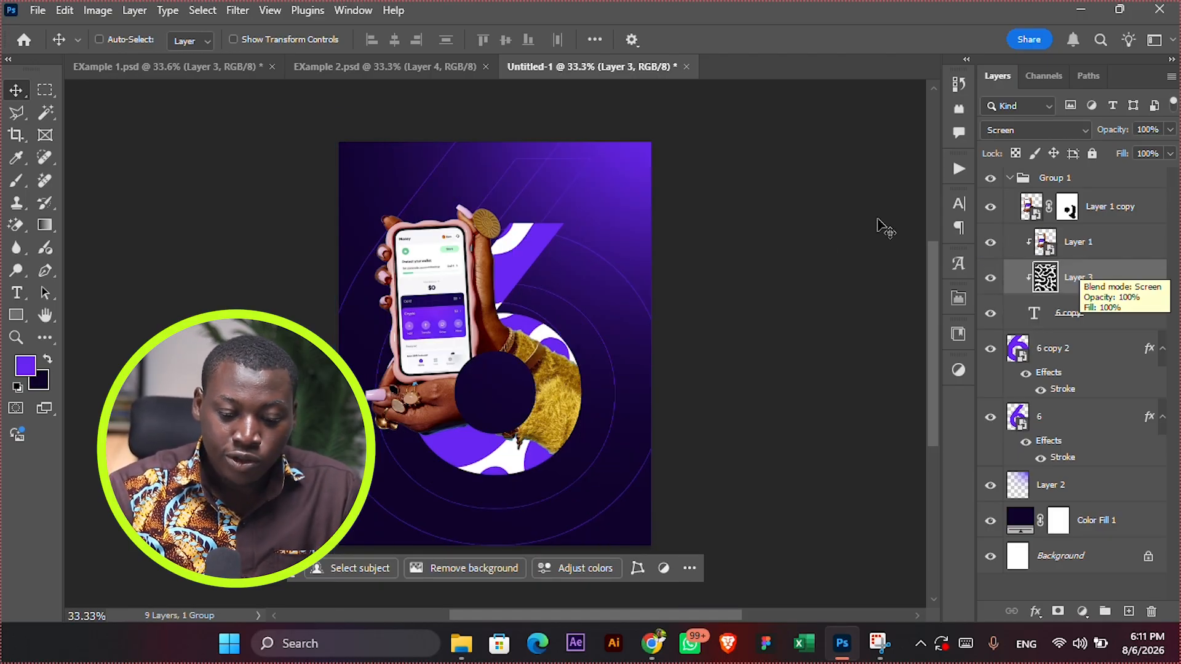
click(1009, 179)
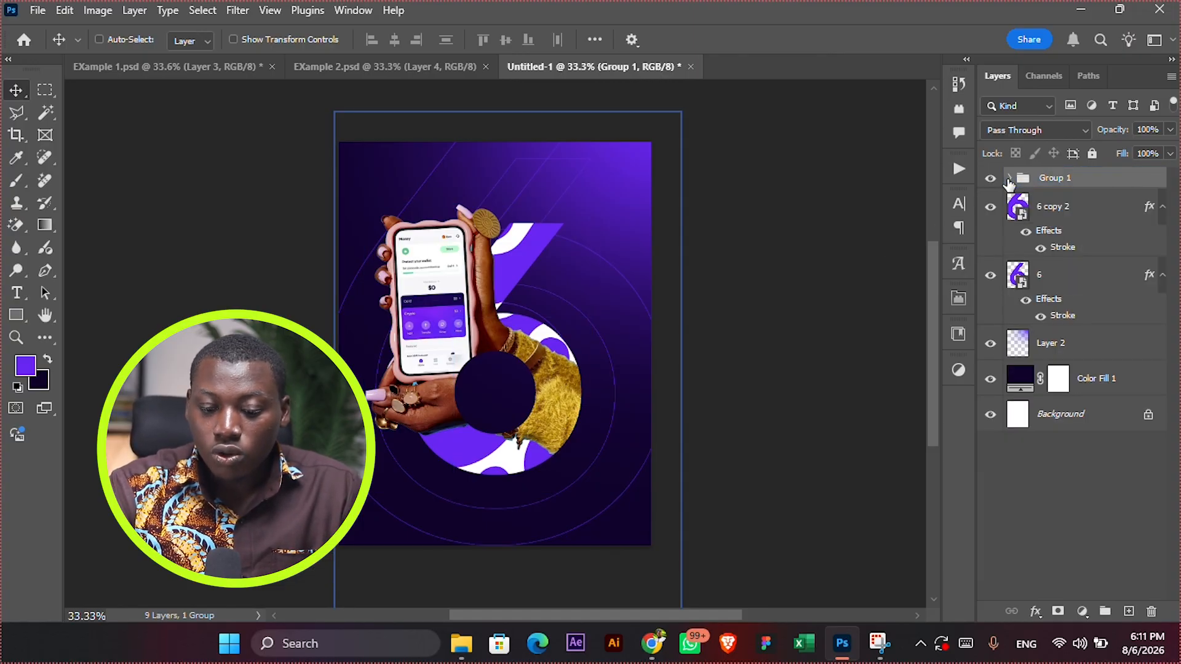
key(ctrl+0)
key(ctrl+minus)
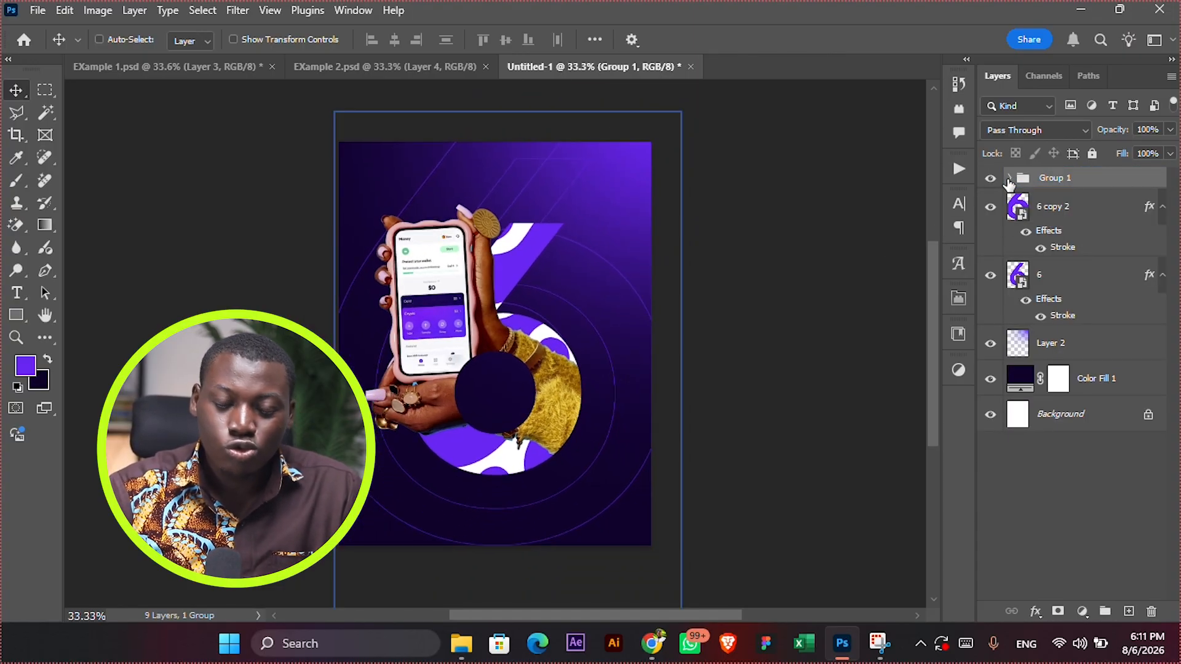